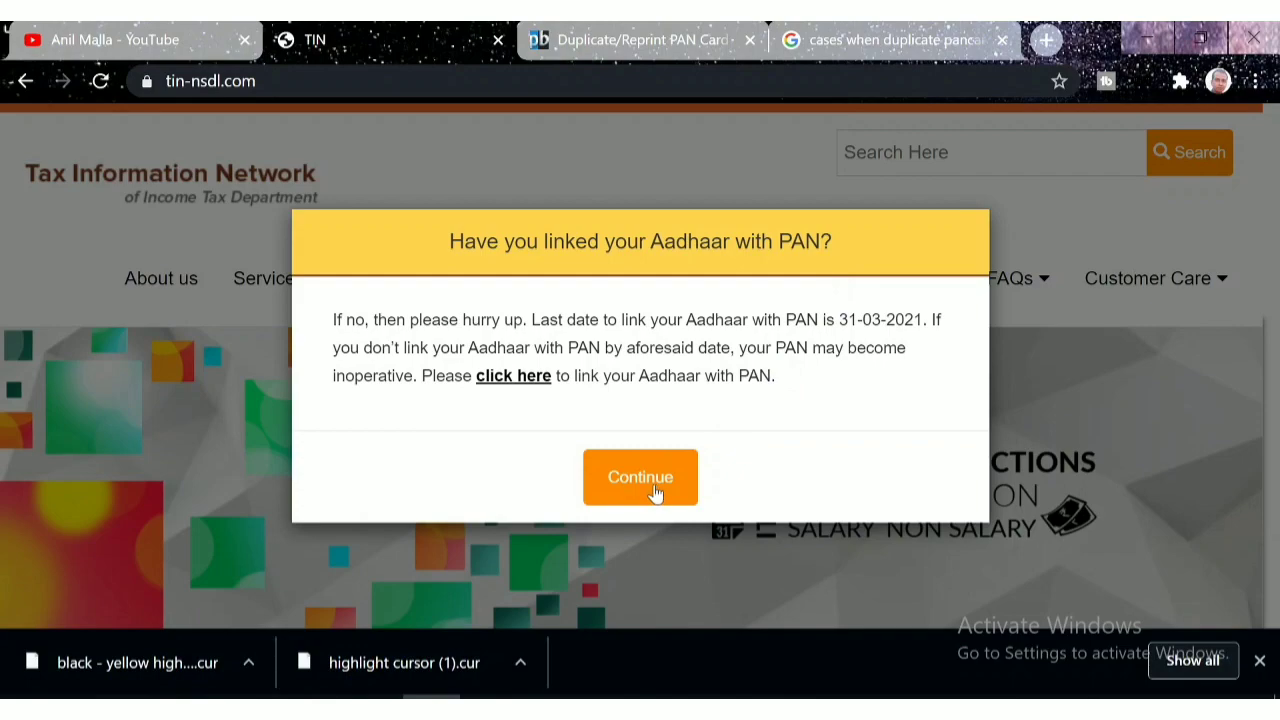
# - Dismiss the Aadhaar linking, TIN welcome and new PAN card design notices on the Tax Information Network homepage
pyautogui.click(655, 493)
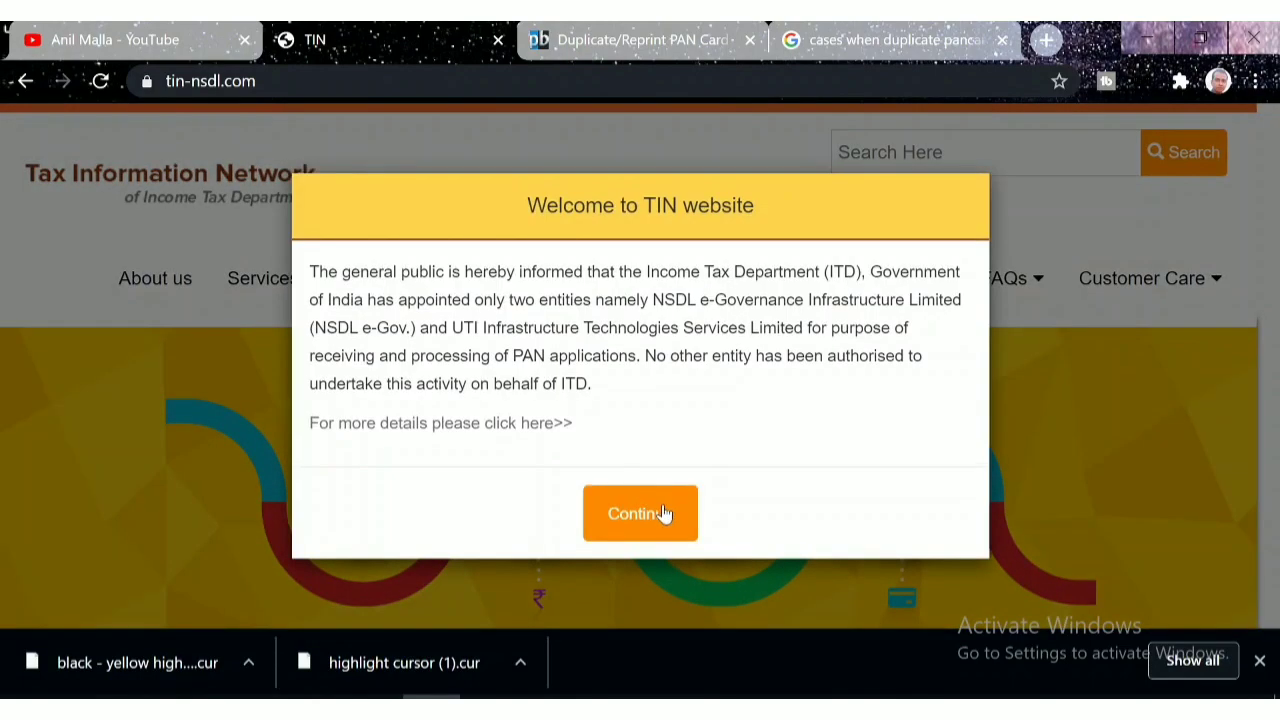
pyautogui.click(637, 520)
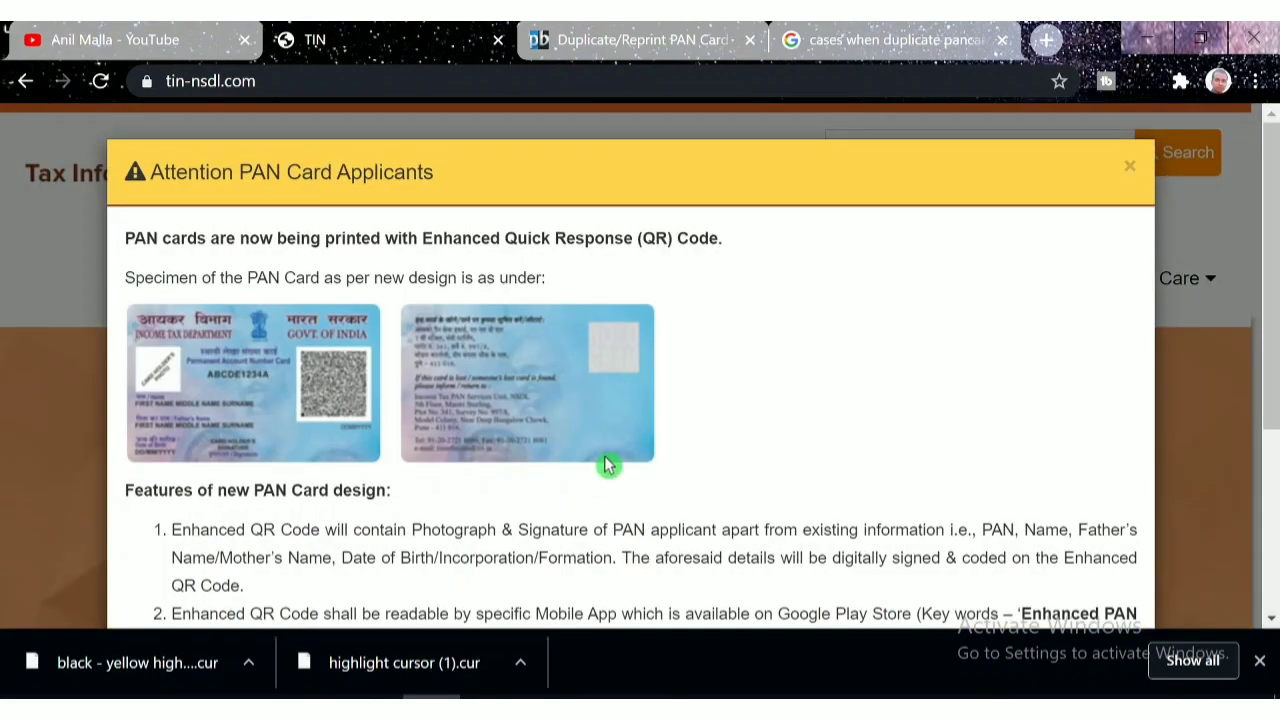
pyautogui.scroll(-3, 608, 460)
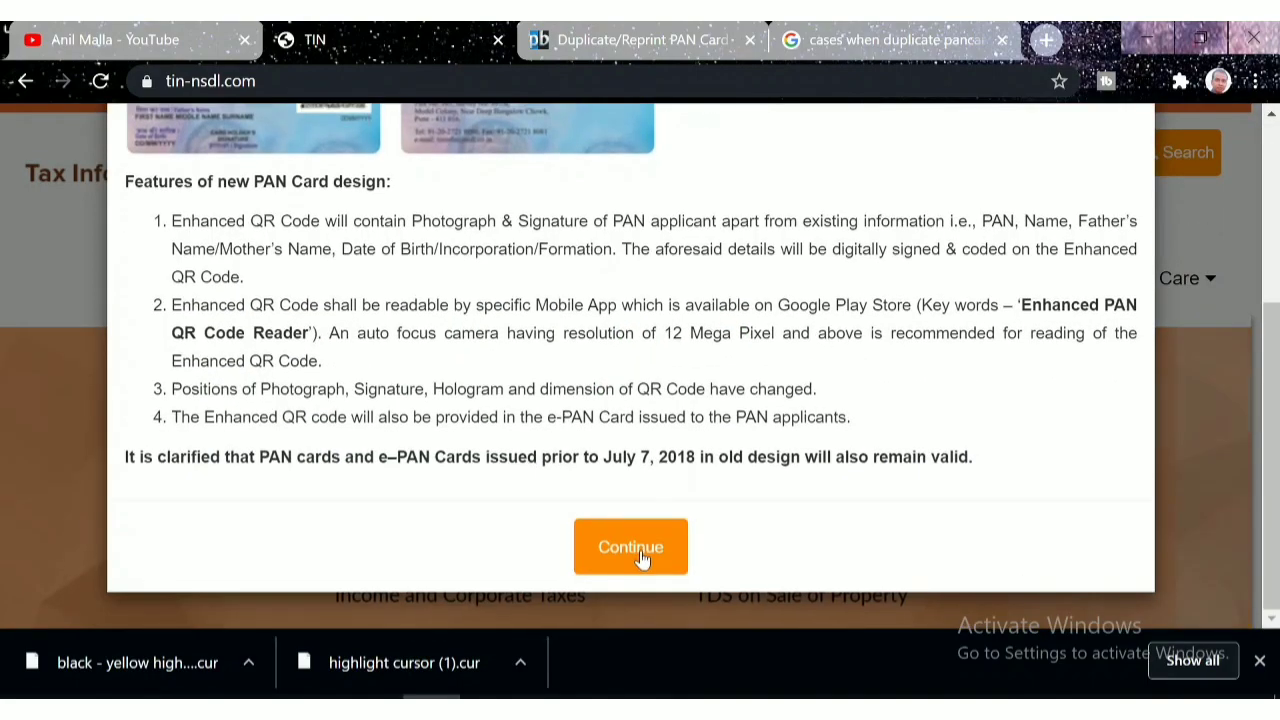
pyautogui.click(643, 558)
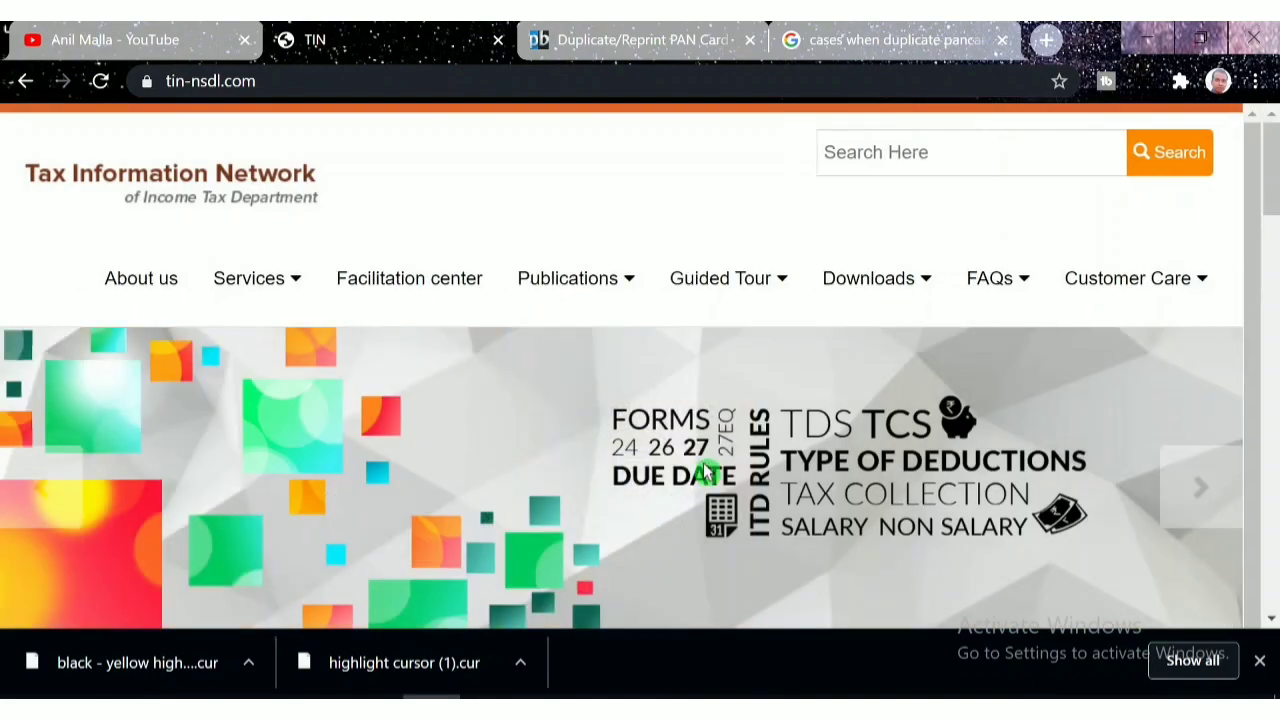
# - Open Reprint of PAN Card from the PAN – New facilities quick links, and close the old Duplicate/Reprint PAN Card page
pyautogui.scroll(-3, 705, 470)
pyautogui.scroll(-2, 713, 462)
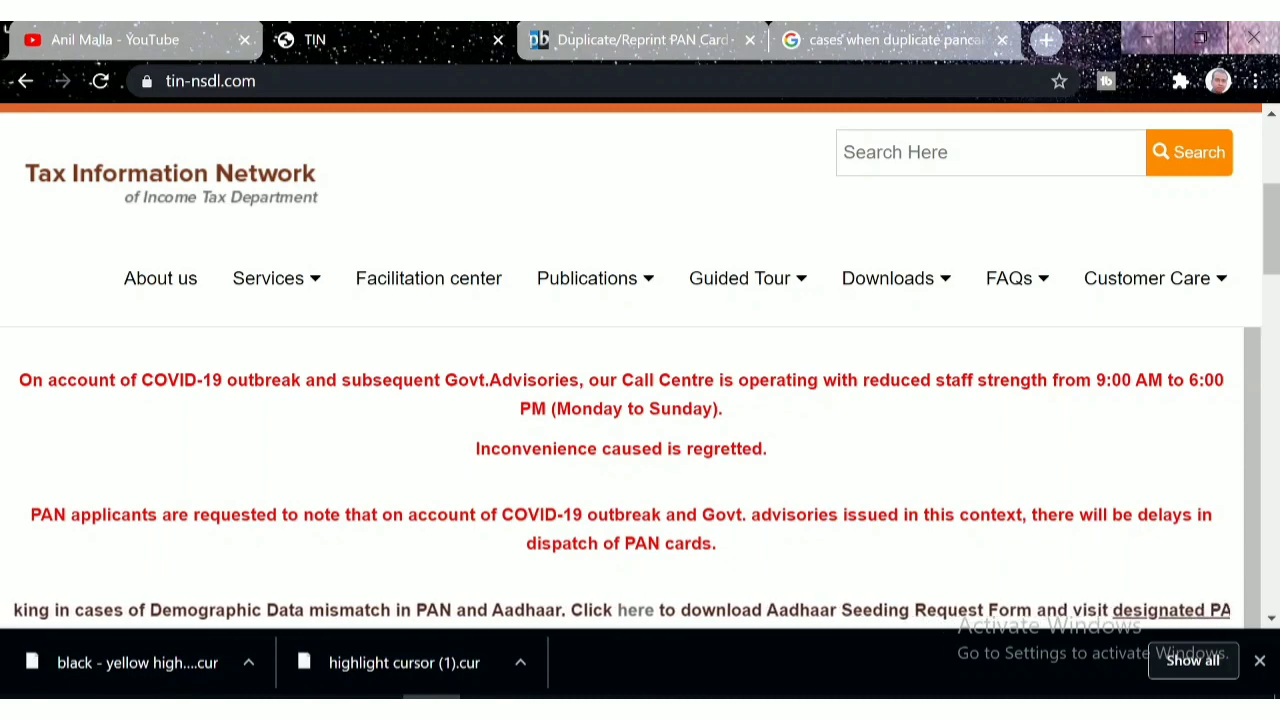
pyautogui.scroll(-5, 713, 462)
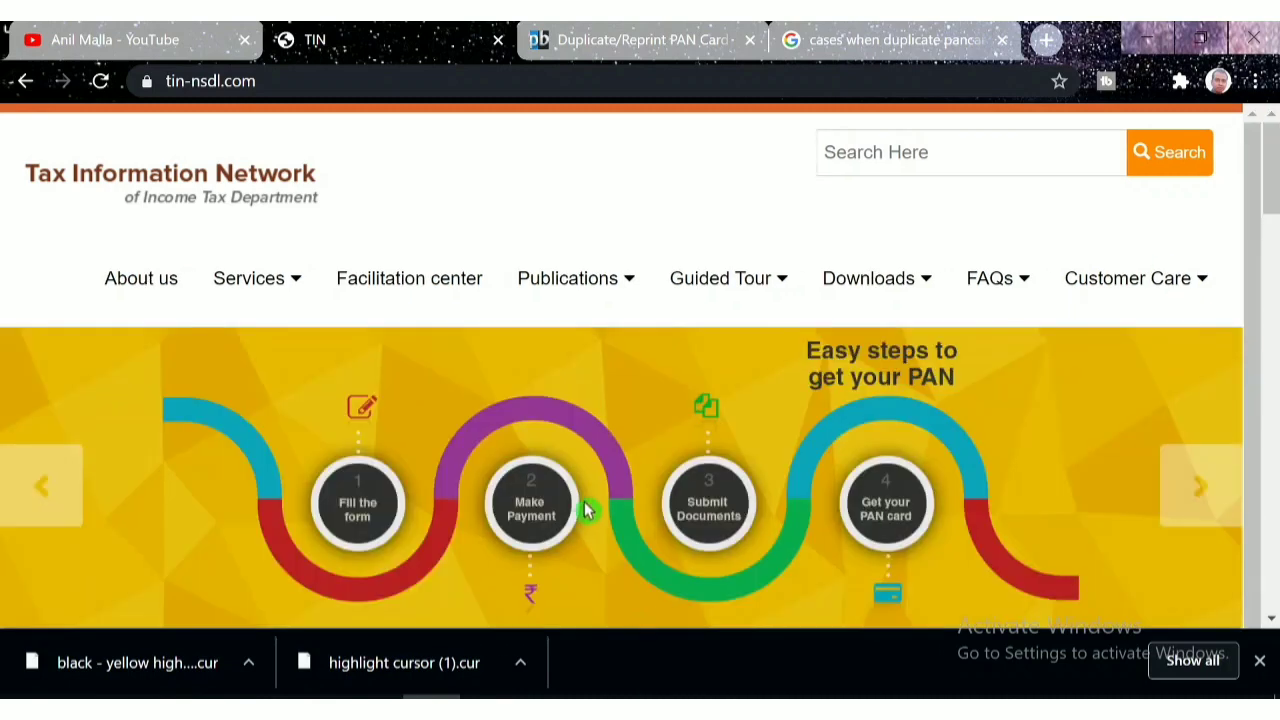
pyautogui.scroll(-5, 640, 470)
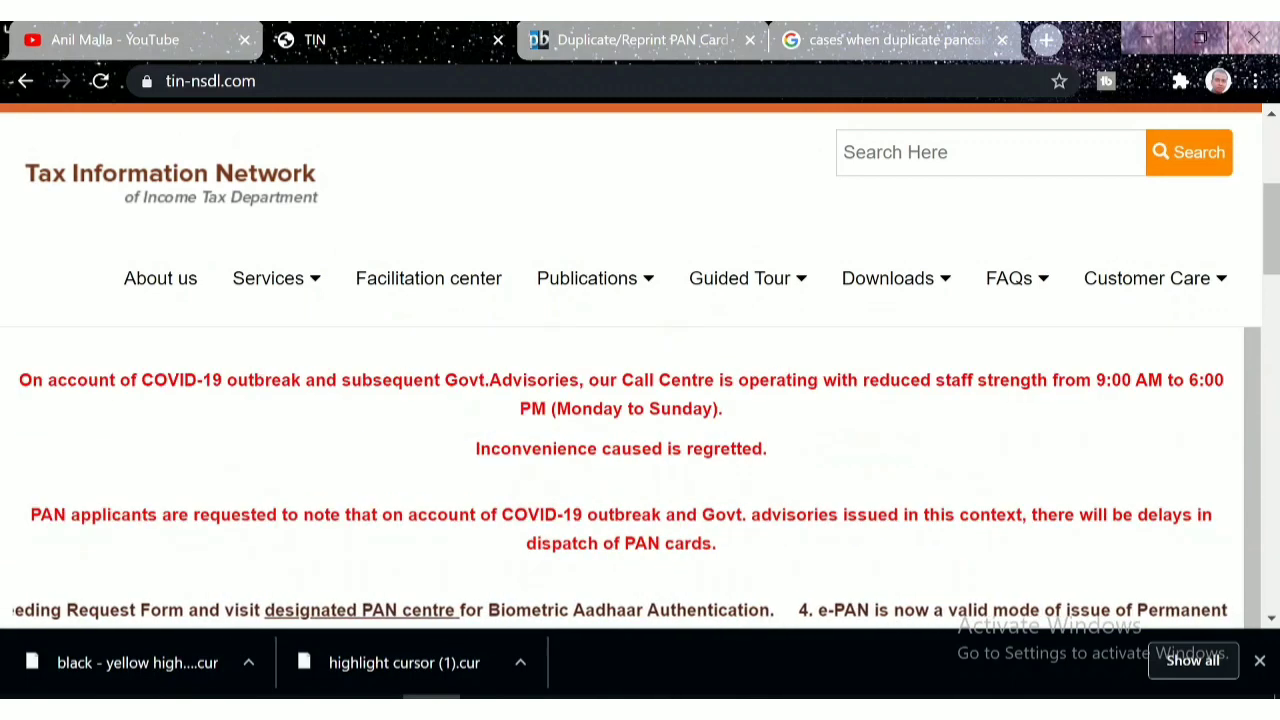
pyautogui.scroll(-5, 600, 451)
pyautogui.scroll(1, 191, 423)
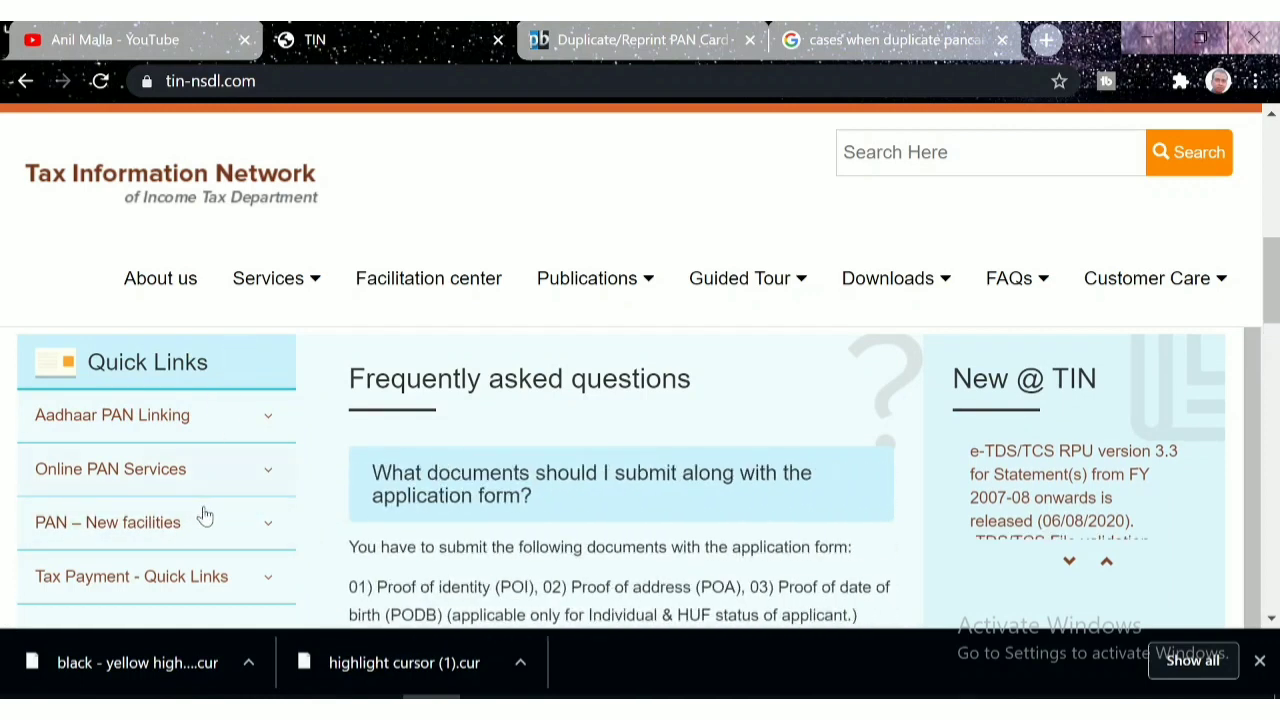
pyautogui.click(268, 530)
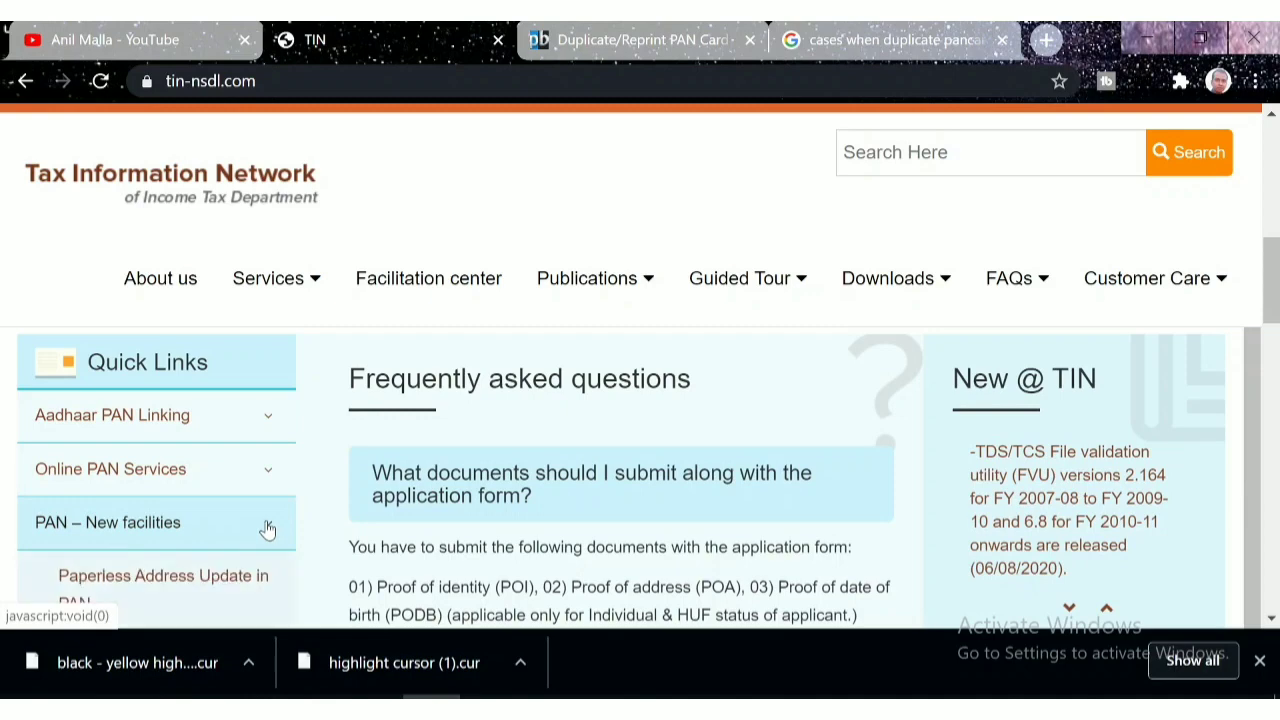
pyautogui.scroll(-2, 290, 505)
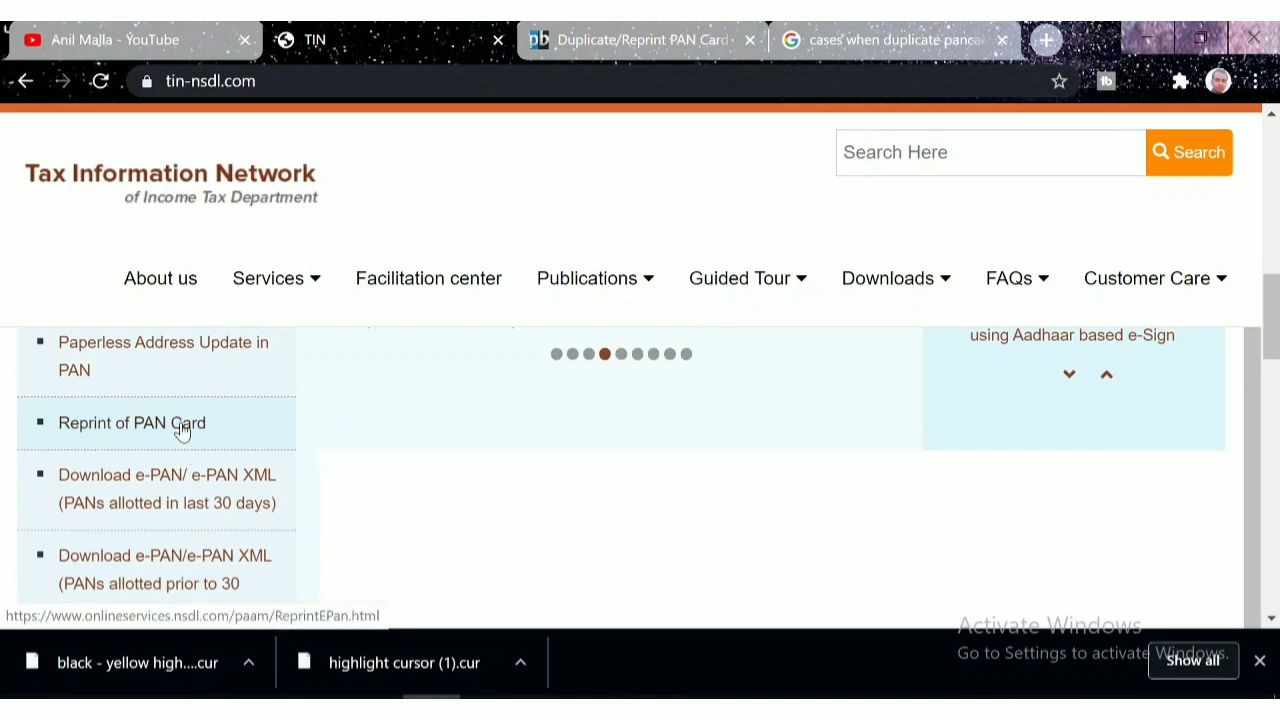
pyautogui.click(182, 428)
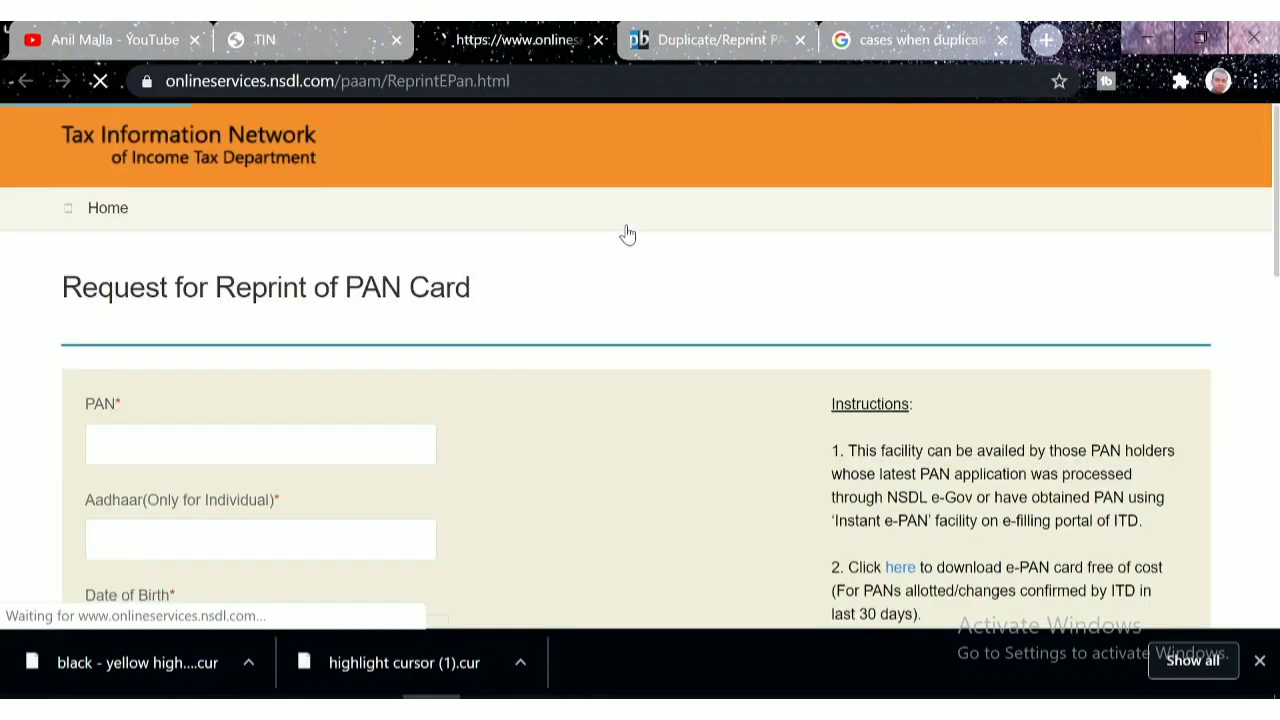
pyautogui.click(800, 40)
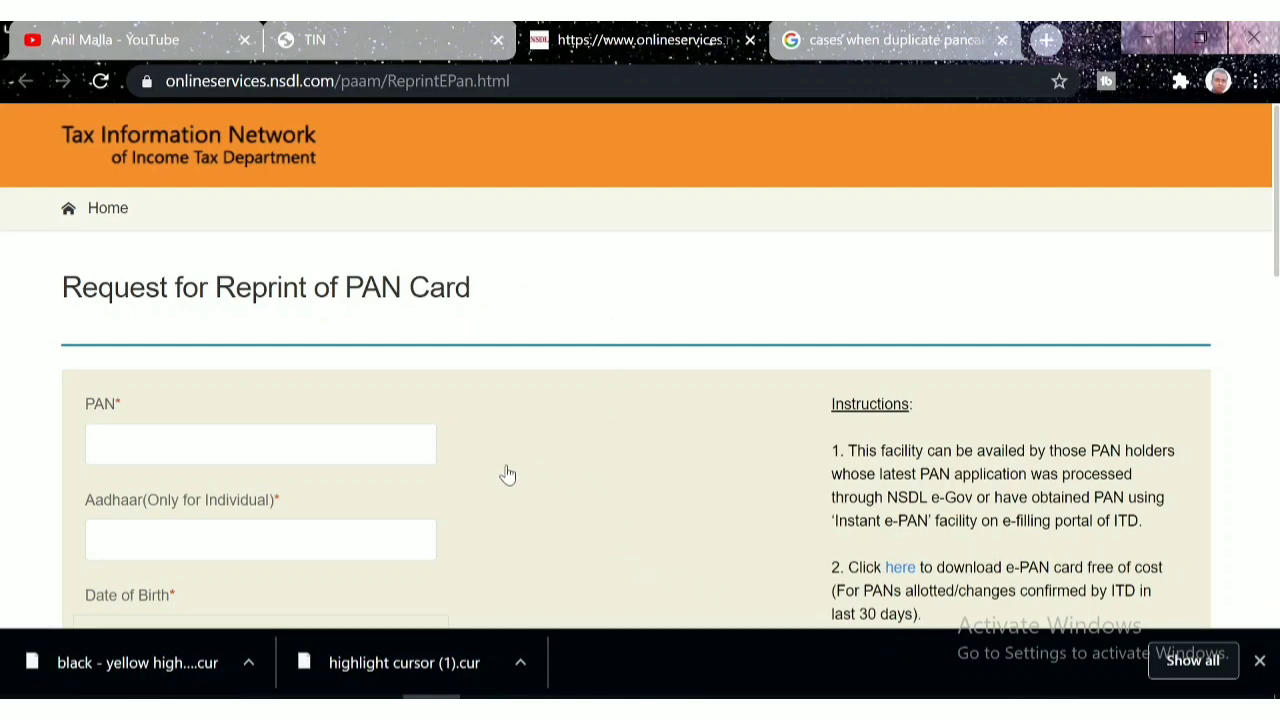
# - Read the reprint form's instructions on eligibility, free e-PAN download, charges within and outside India, and the dispatch address
pyautogui.scroll(-3, 507, 475)
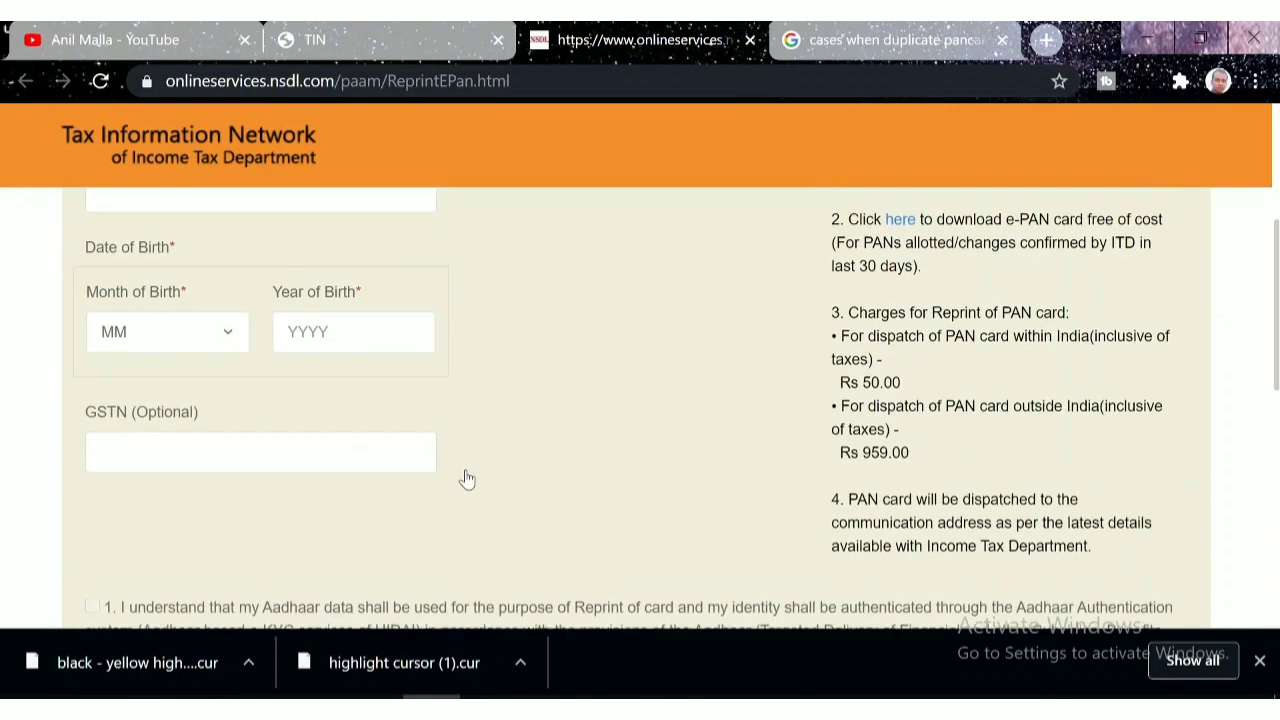
pyautogui.scroll(-1, 467, 479)
pyautogui.scroll(3, 480, 509)
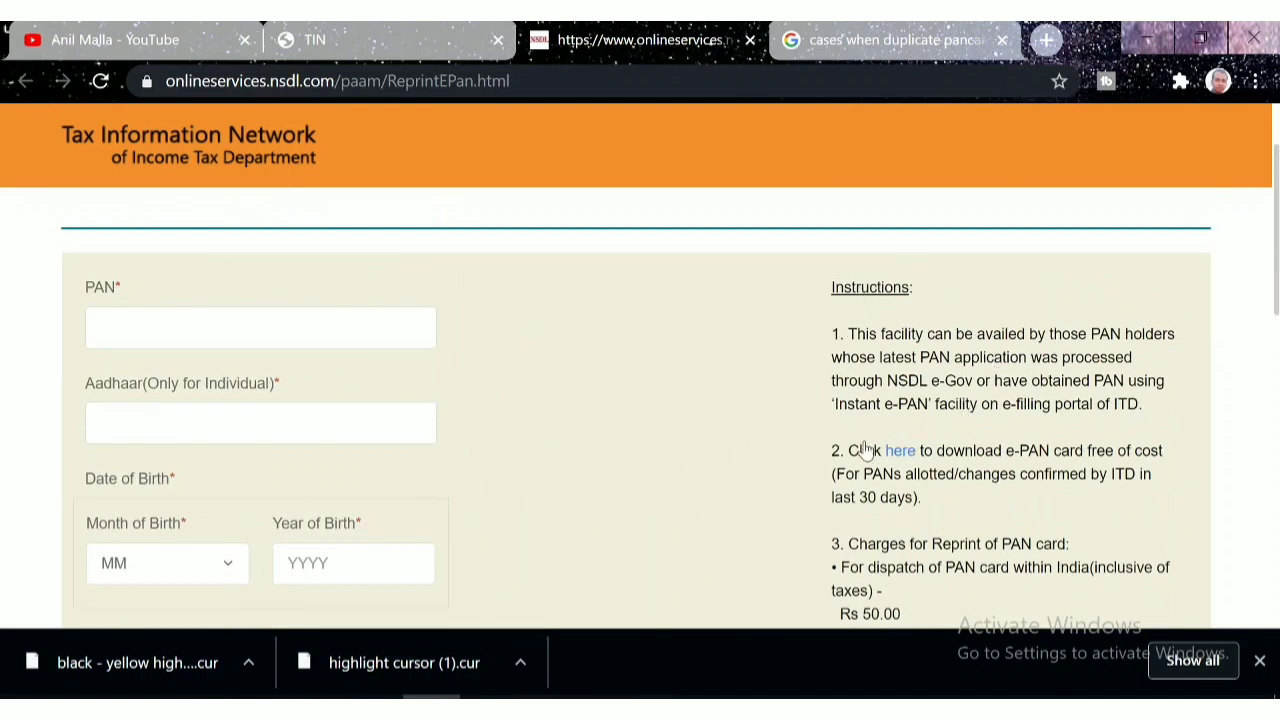
pyautogui.scroll(-1, 858, 430)
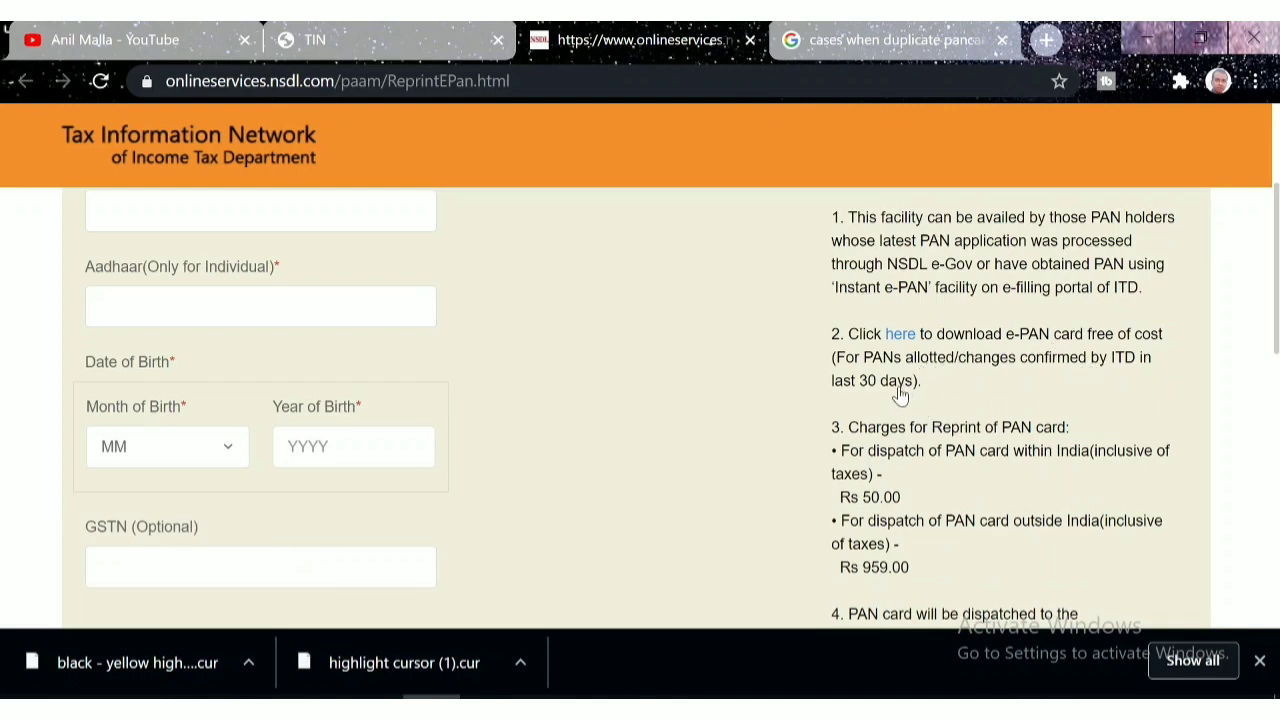
pyautogui.moveTo(863, 380); pyautogui.dragTo(929, 395)
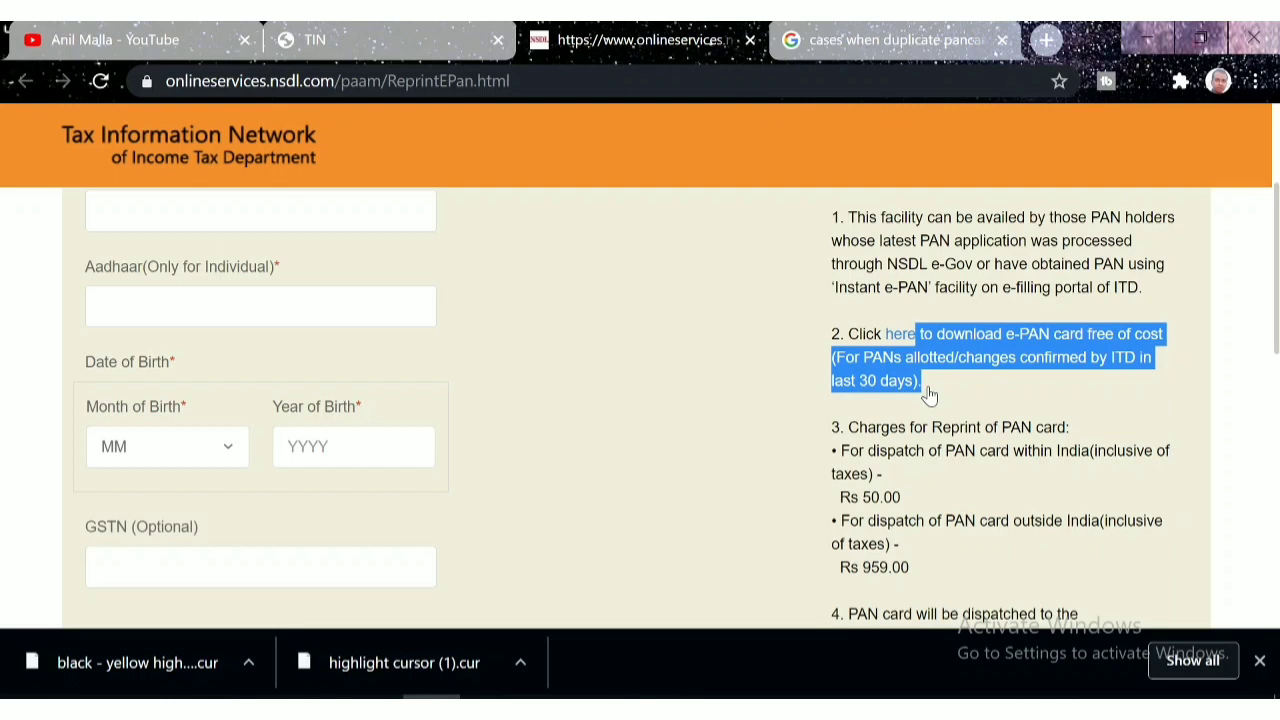
pyautogui.click(996, 410)
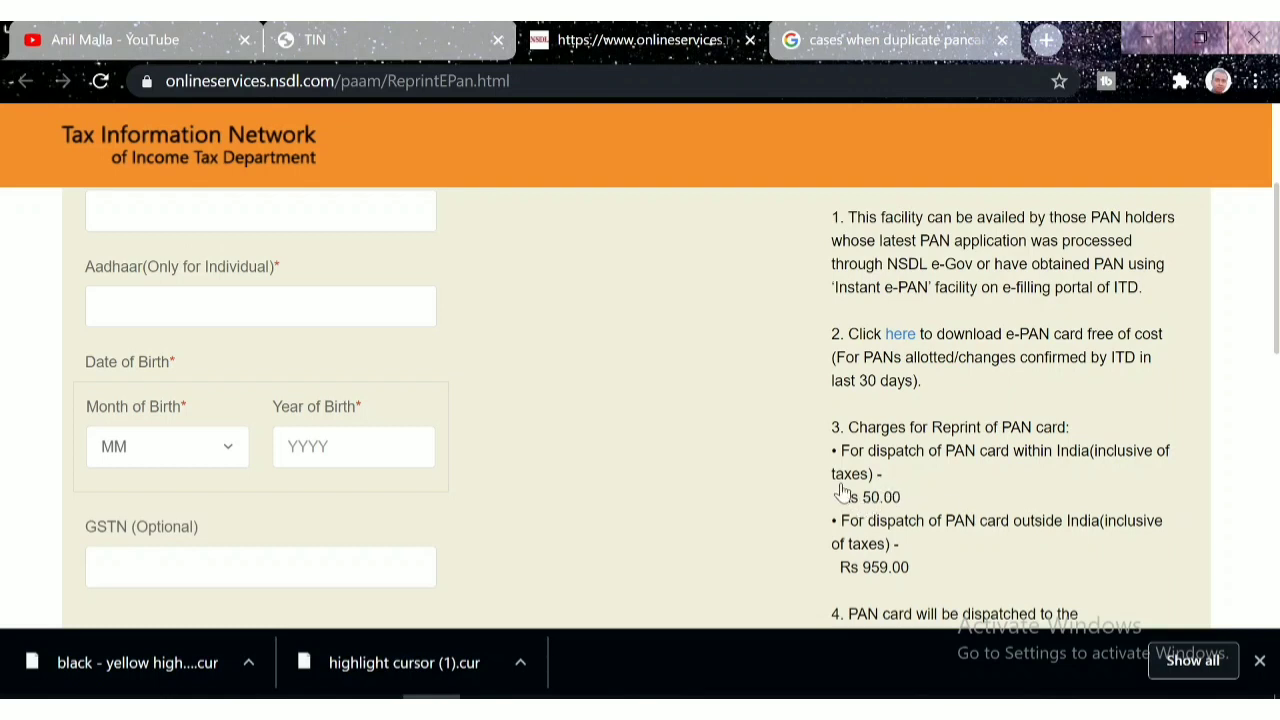
pyautogui.moveTo(841, 492); pyautogui.dragTo(906, 510)
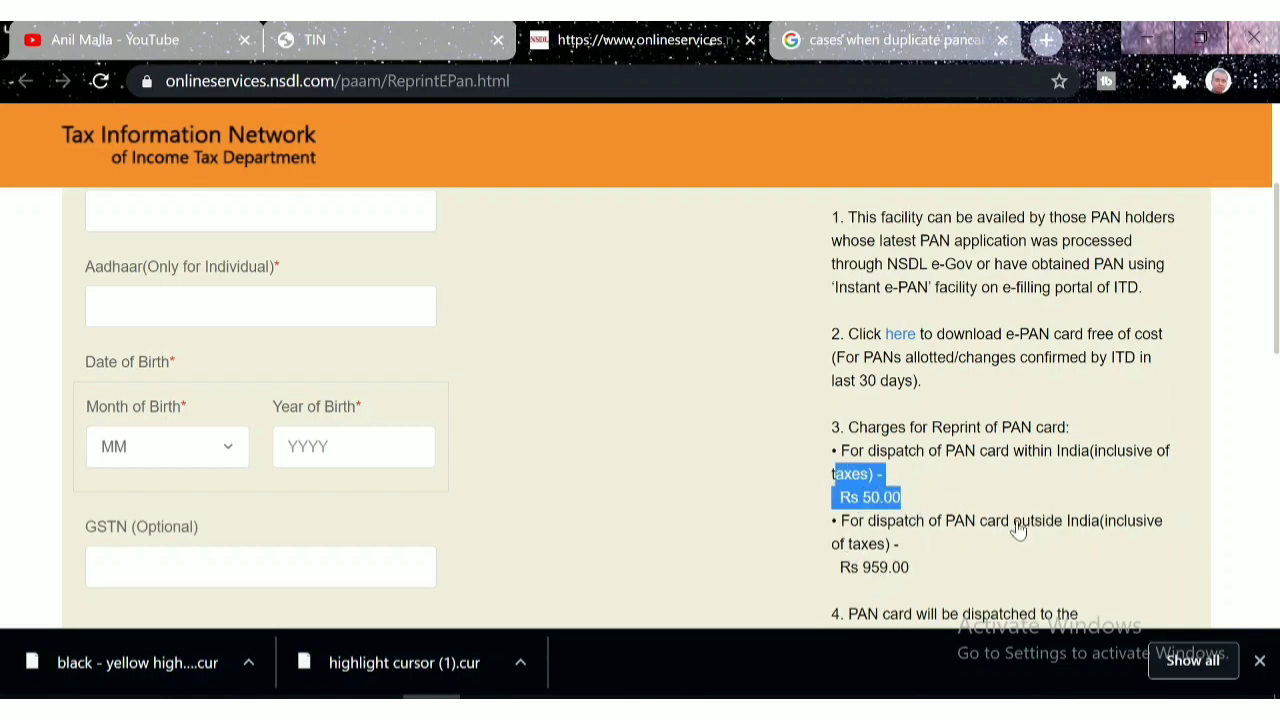
pyautogui.moveTo(1013, 520); pyautogui.dragTo(937, 582)
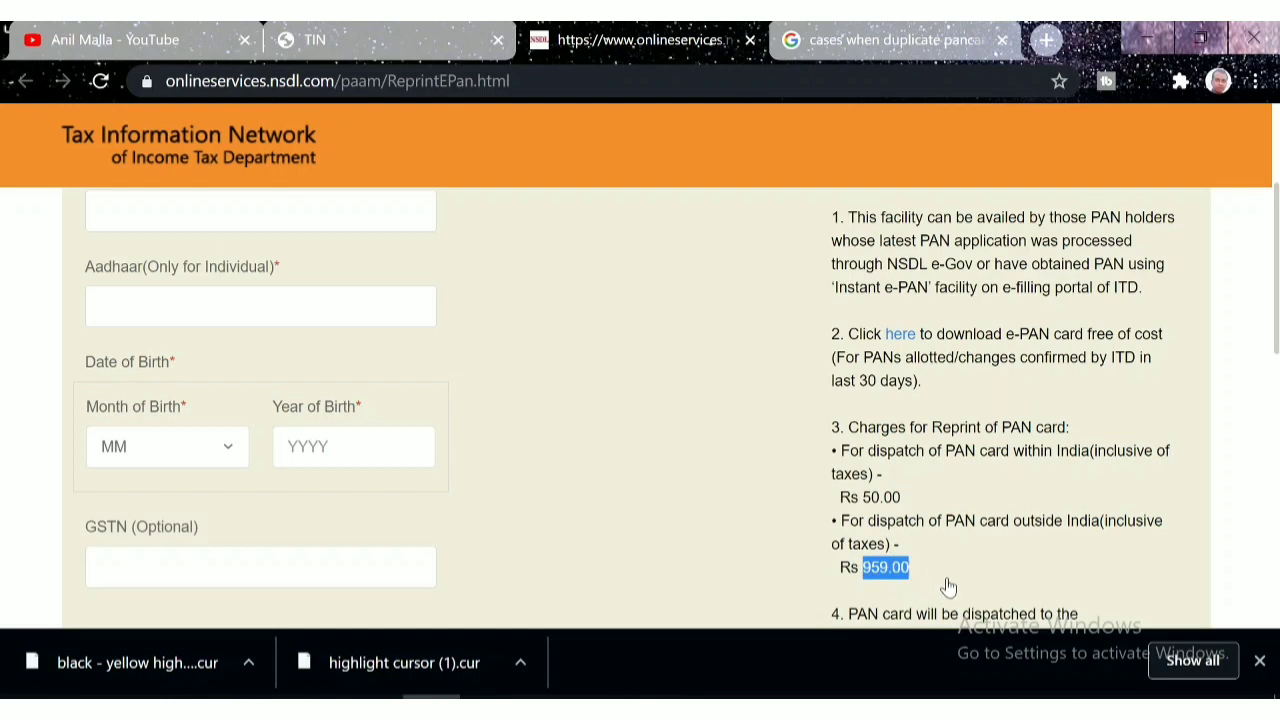
pyautogui.scroll(-1, 945, 592)
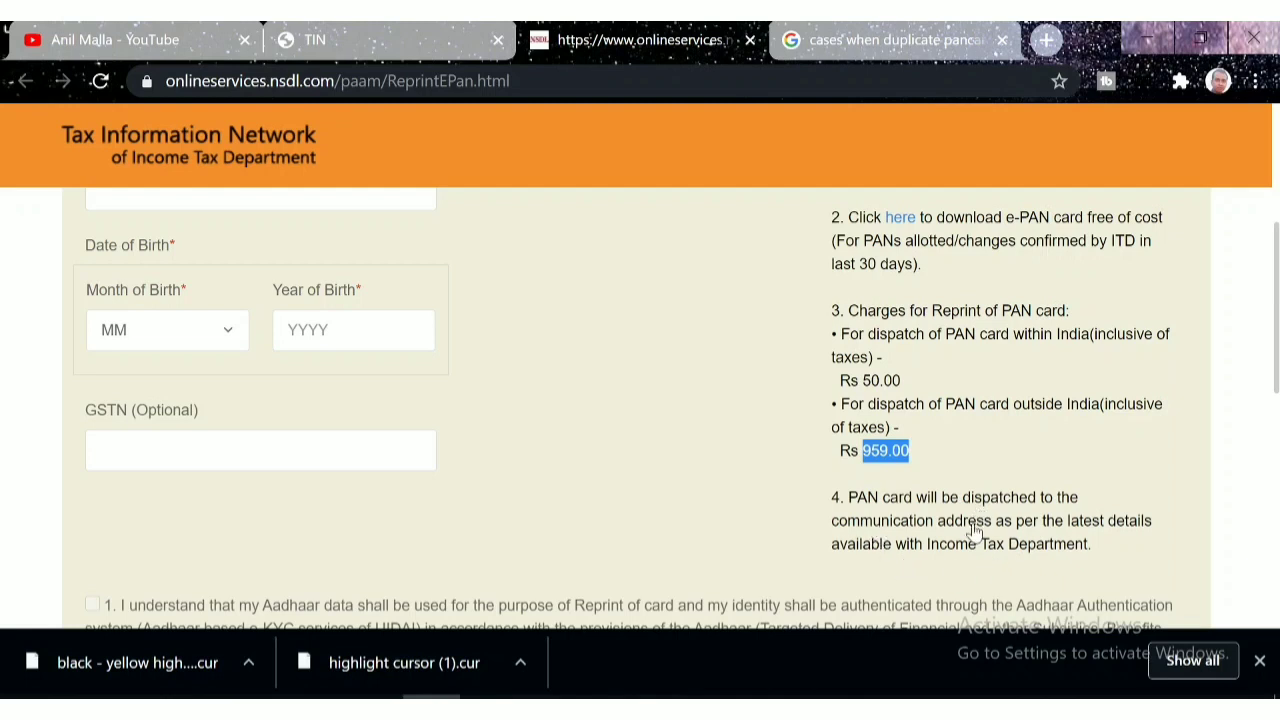
pyautogui.moveTo(995, 535); pyautogui.dragTo(1153, 545)
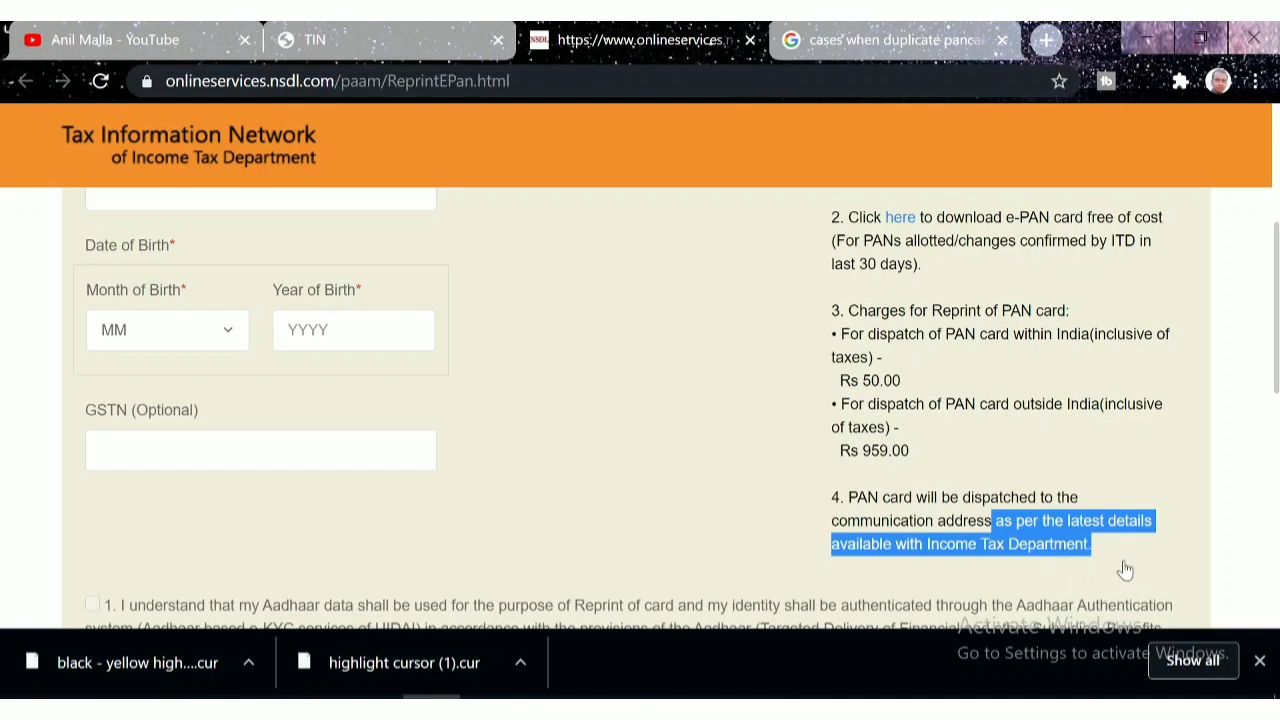
pyautogui.scroll(1, 1103, 570)
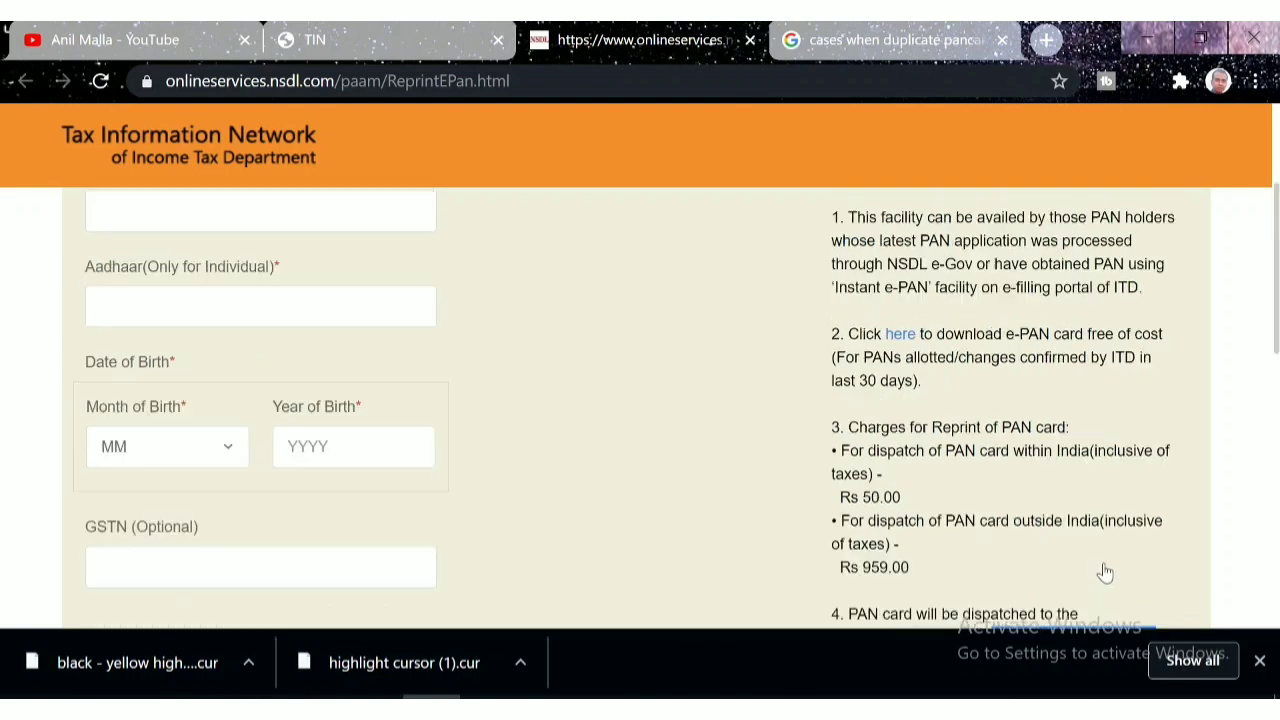
pyautogui.scroll(1, 1047, 557)
pyautogui.scroll(2, 1047, 557)
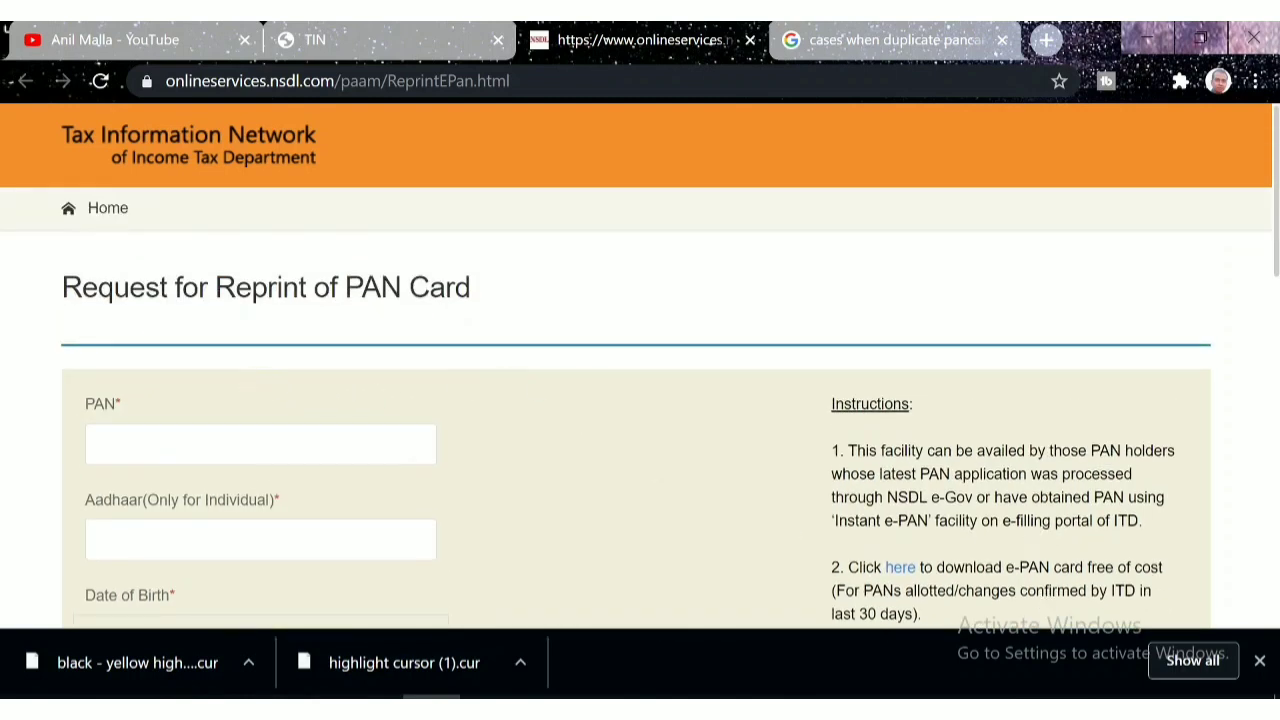
# - Fill in the PAN, the Aadhaar number, and the month and year of birth on the reprint request form
pyautogui.click(260, 444)
pyautogui.scroll(-1, 233, 454)
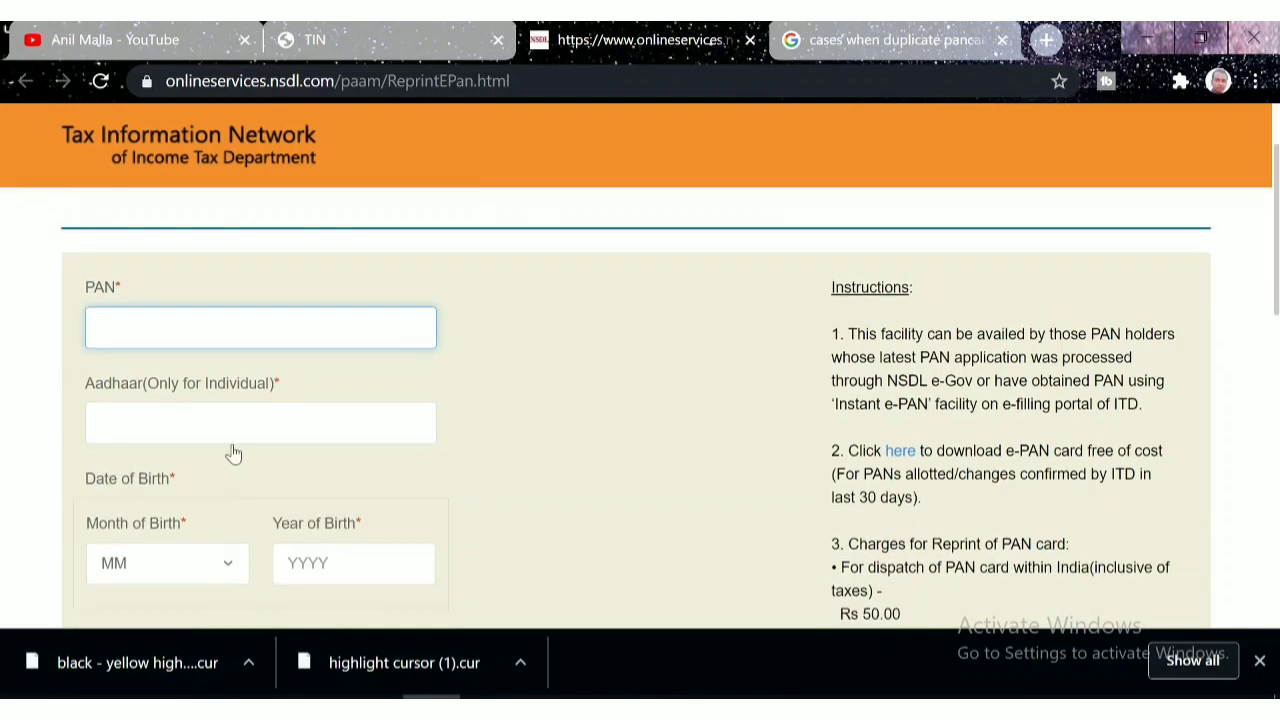
pyautogui.click(260, 423)
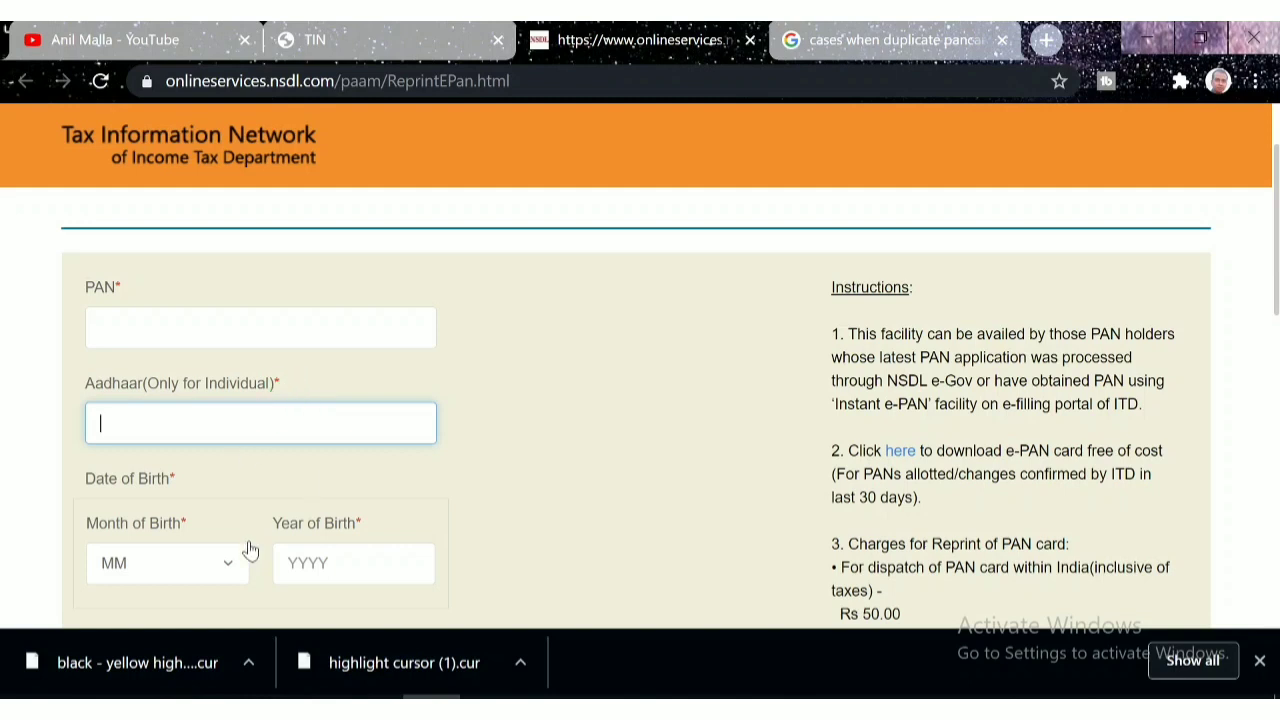
pyautogui.scroll(-1, 178, 575)
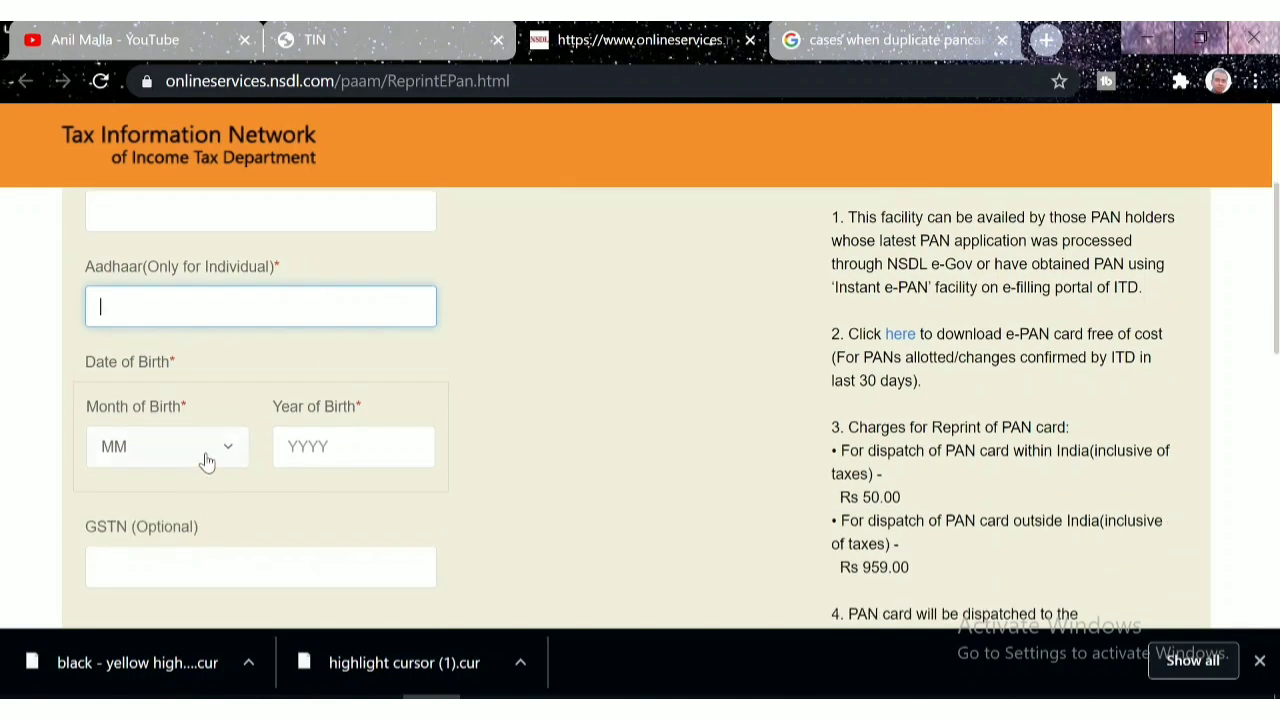
pyautogui.scroll(-2, 191, 391)
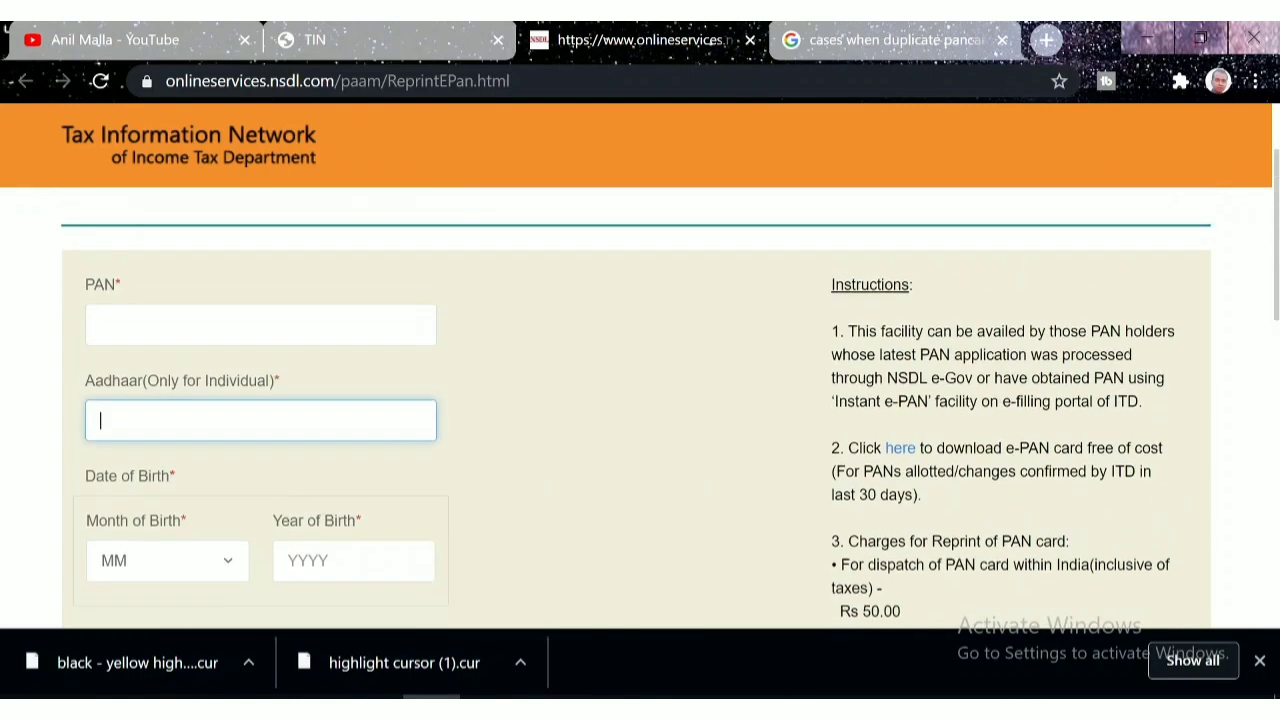
pyautogui.scroll(1, 640, 400)
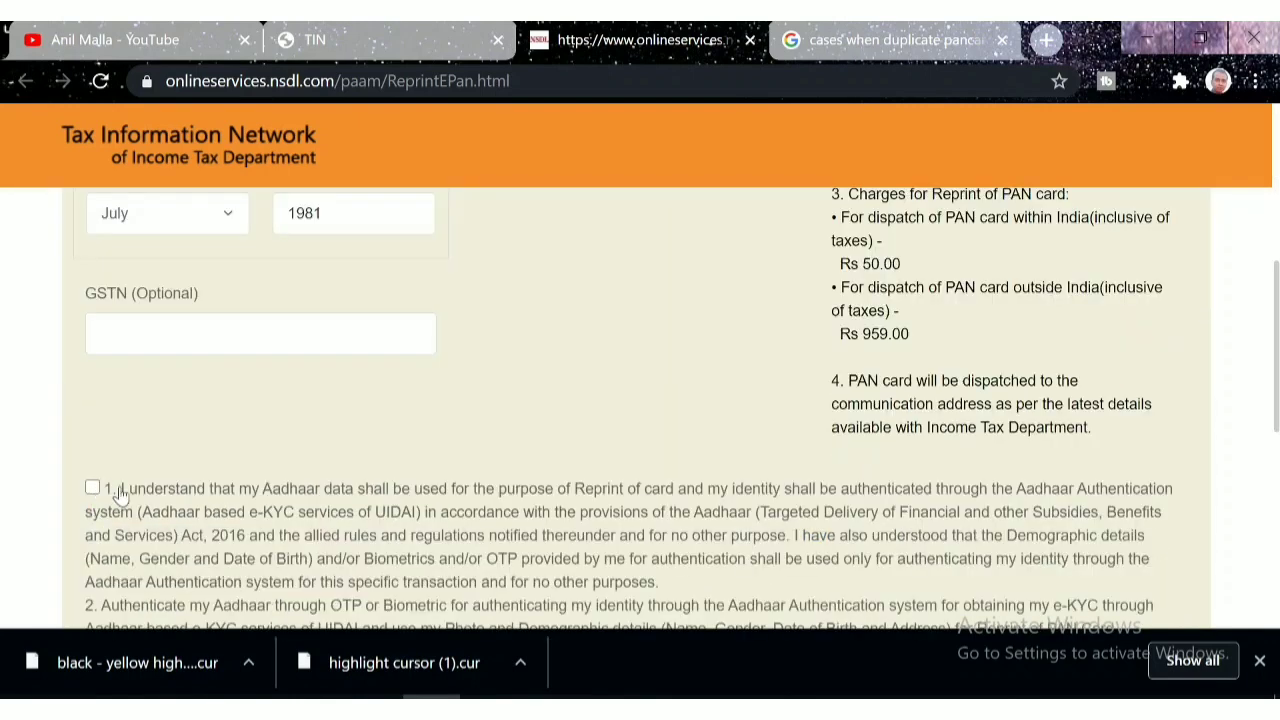
# - Accept the Aadhaar authentication declaration, enter the displayed captcha code, and submit the reprint request form
pyautogui.scroll(-1, 118, 494)
pyautogui.click(97, 371)
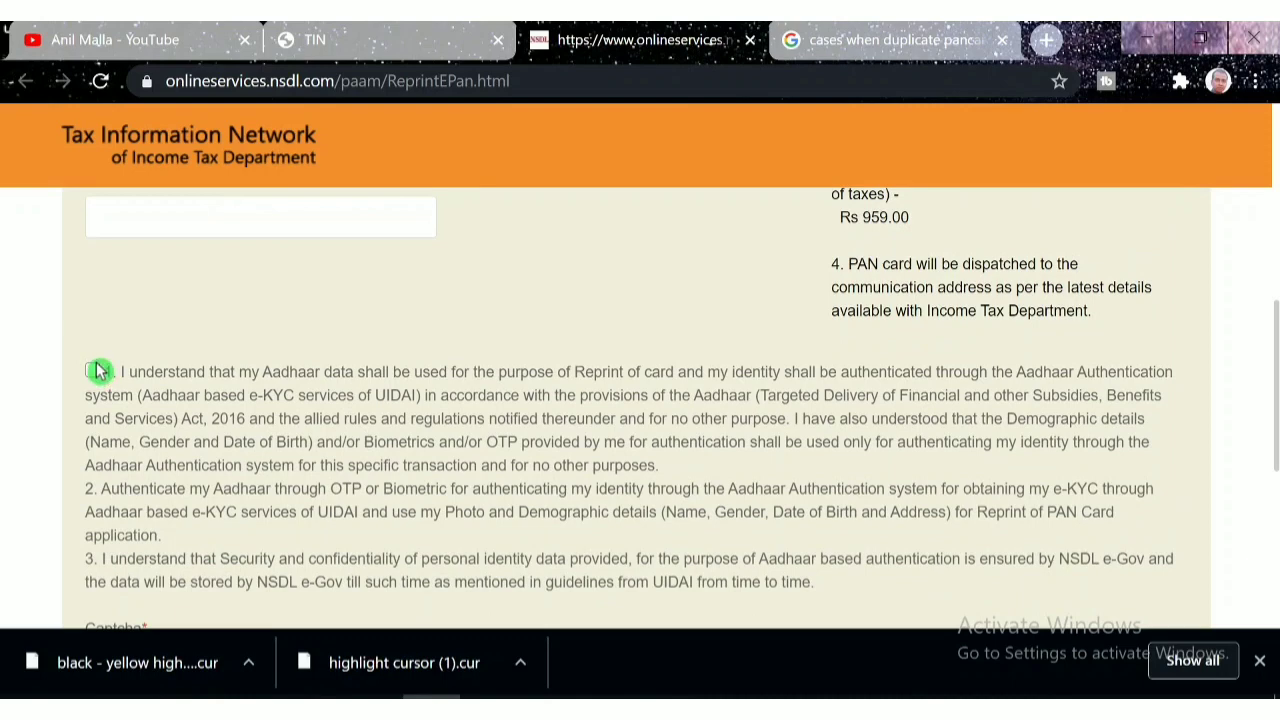
pyautogui.scroll(-2, 100, 417)
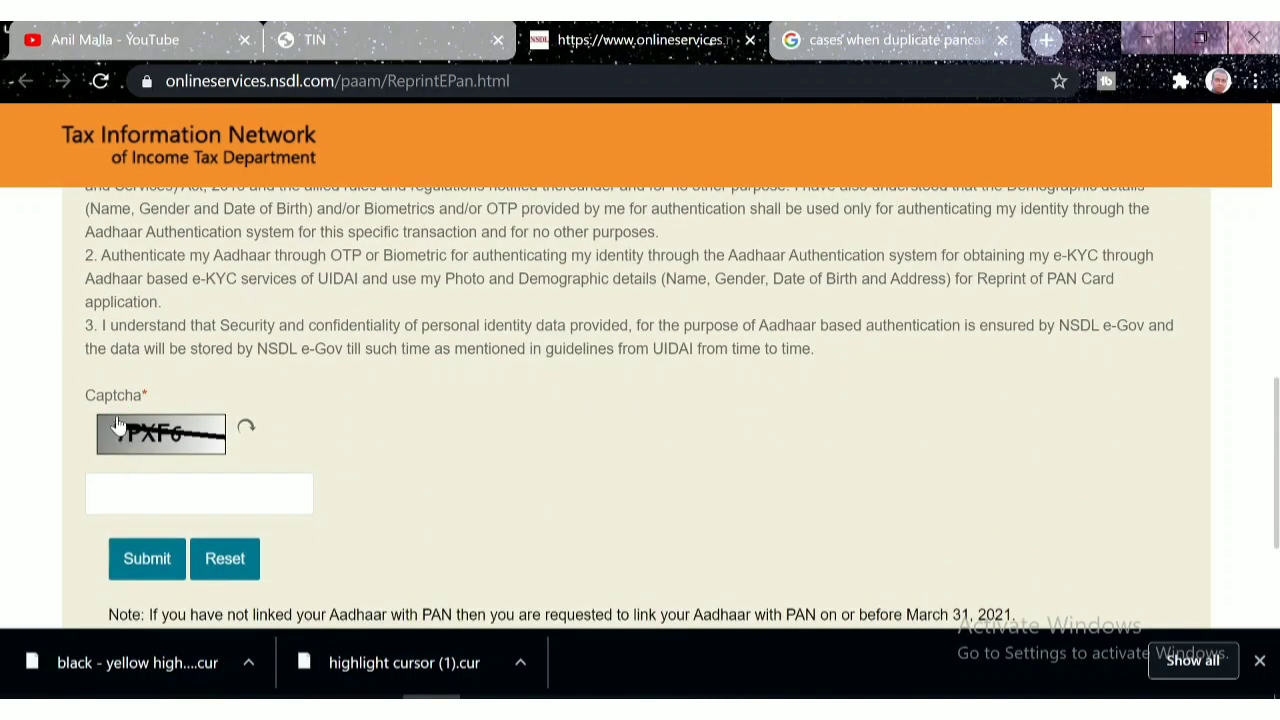
pyautogui.click(101, 493)
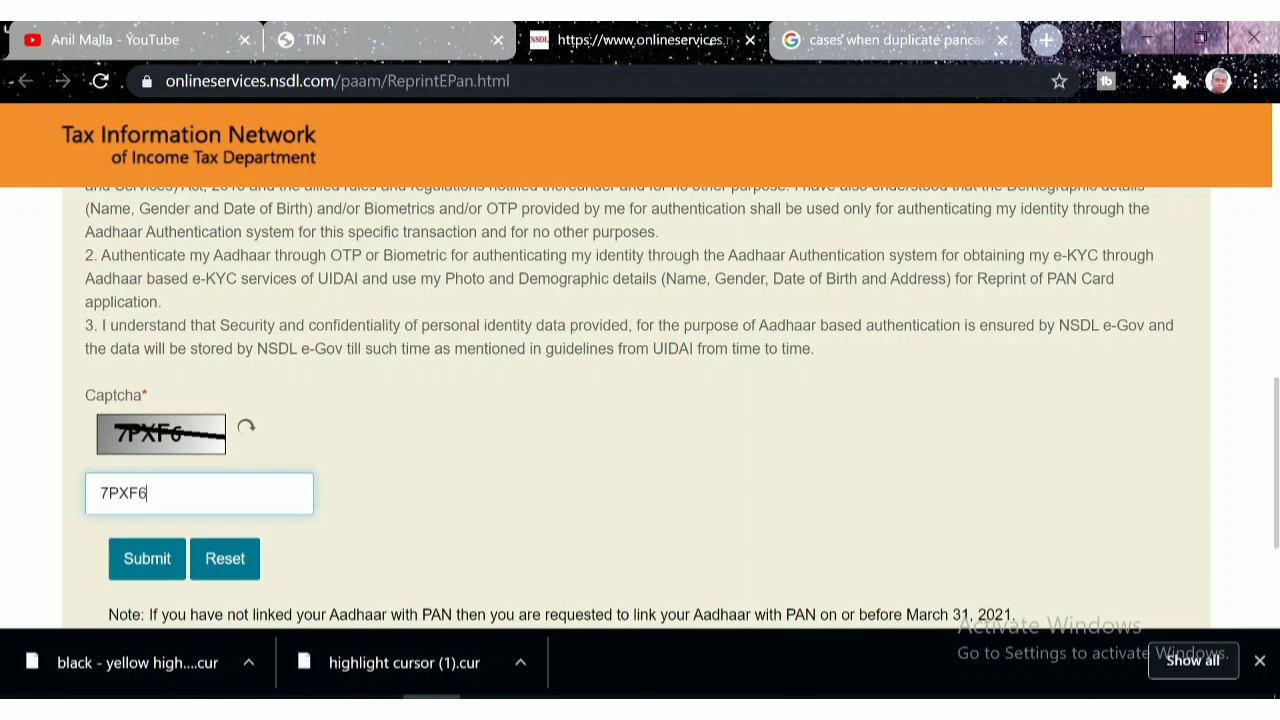
pyautogui.click(148, 568)
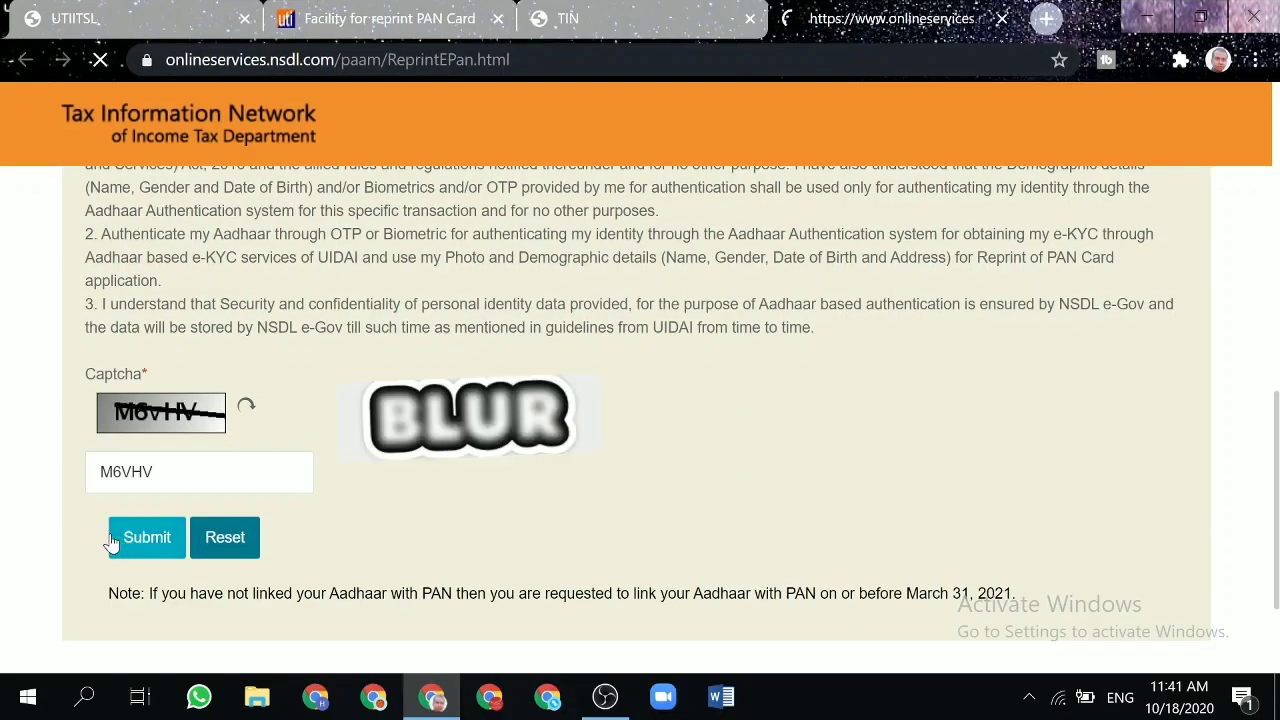
pyautogui.click(116, 540)
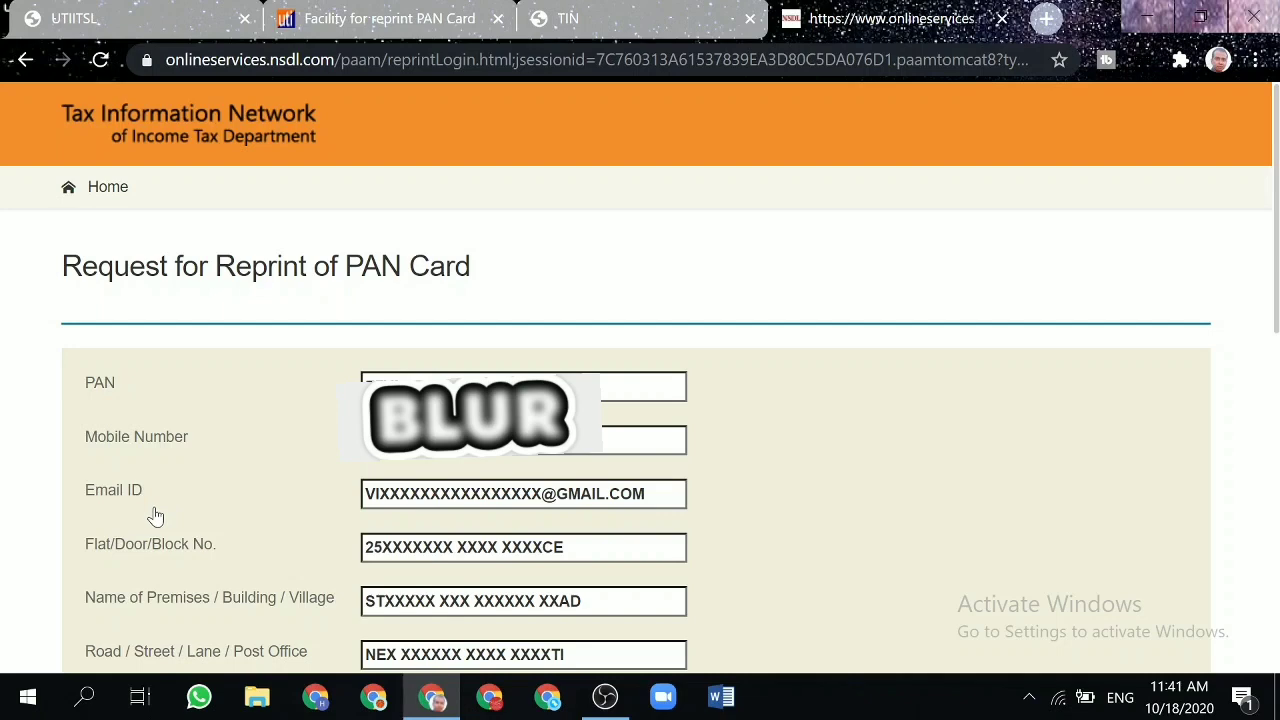
# - Try the Email ID and Mobile Number options for receiving the OTP on the reprint request
pyautogui.scroll(-6, 155, 516)
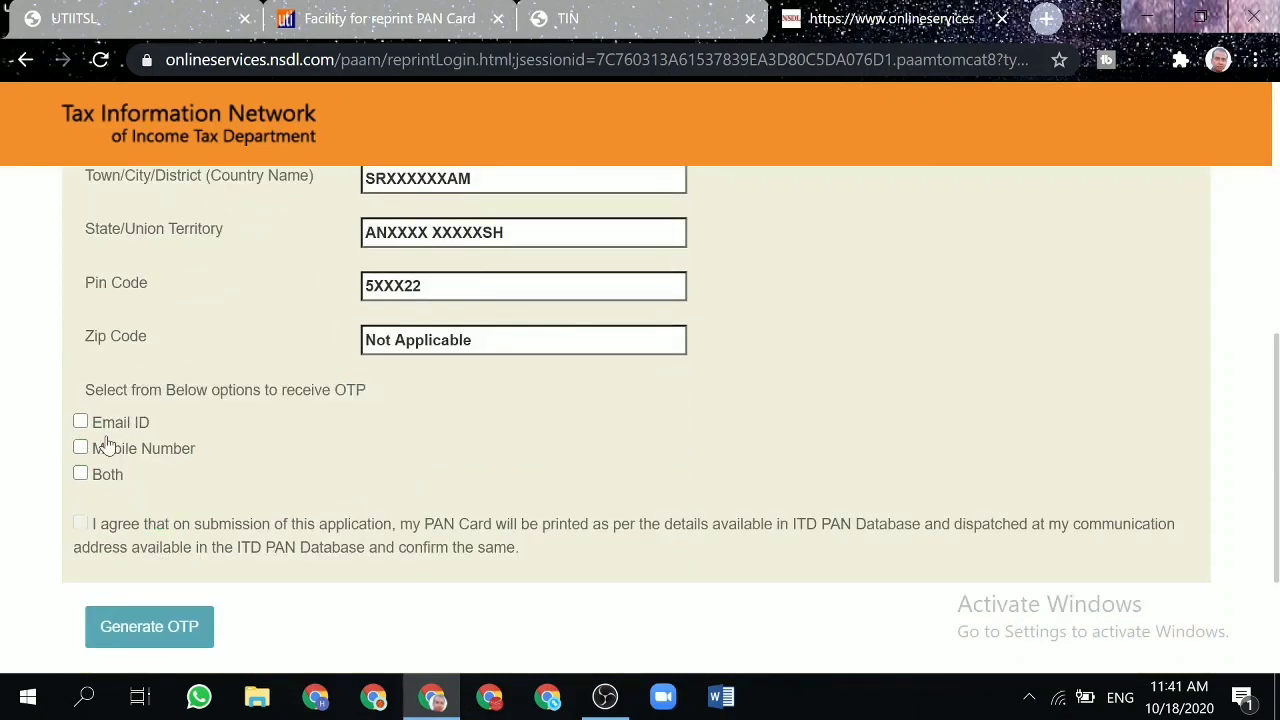
pyautogui.click(81, 422)
pyautogui.click(82, 450)
pyautogui.scroll(1, 157, 514)
pyautogui.scroll(-1, 163, 520)
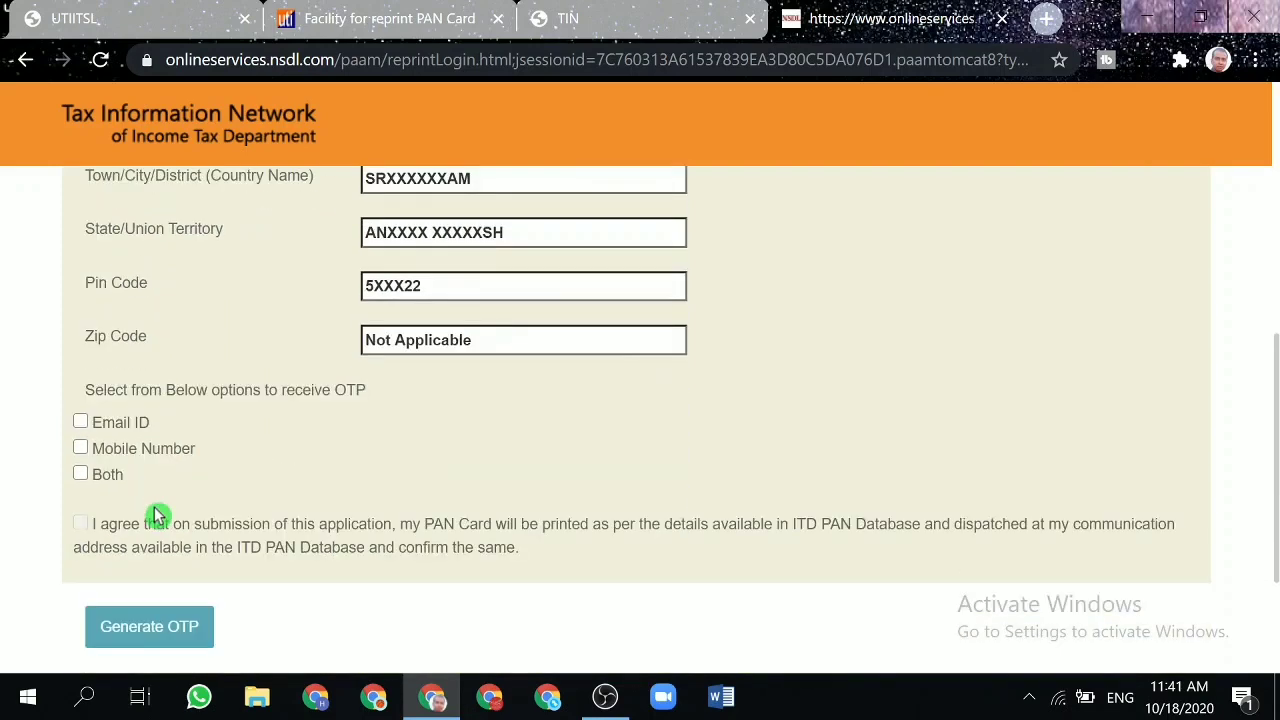
pyautogui.click(81, 424)
pyautogui.click(82, 424)
pyautogui.click(81, 450)
pyautogui.scroll(-2, 255, 511)
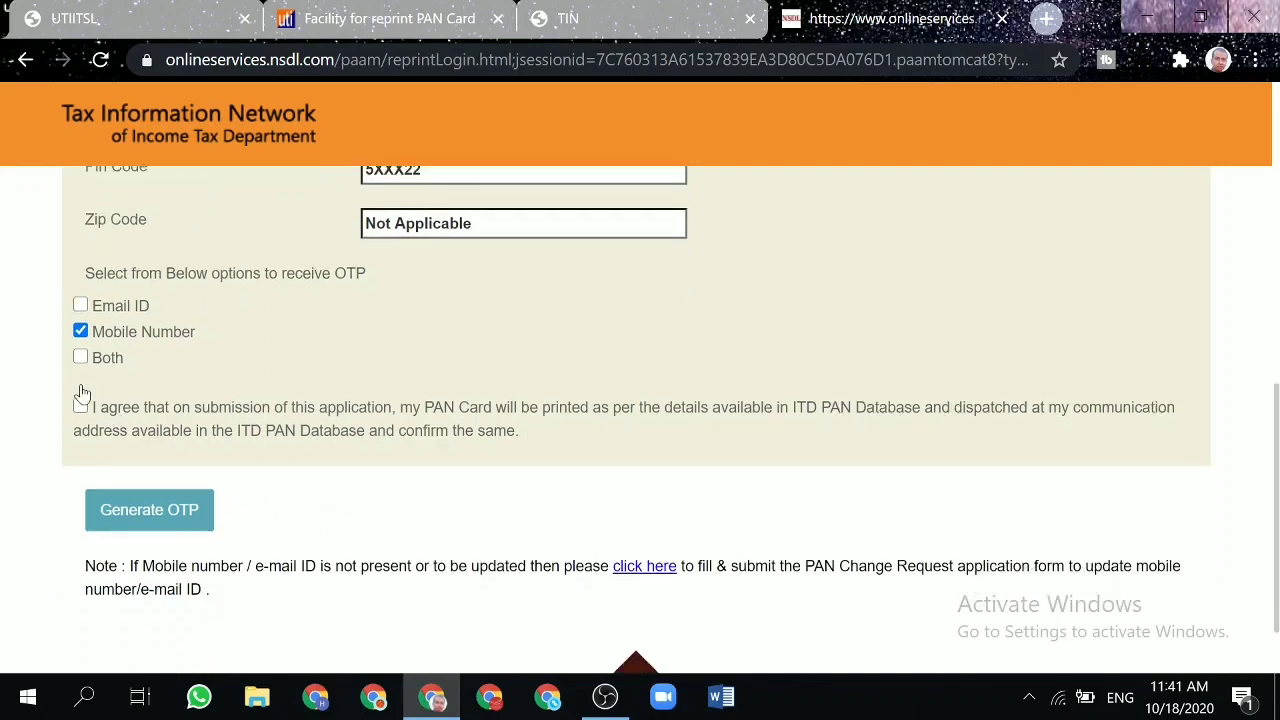
pyautogui.click(83, 311)
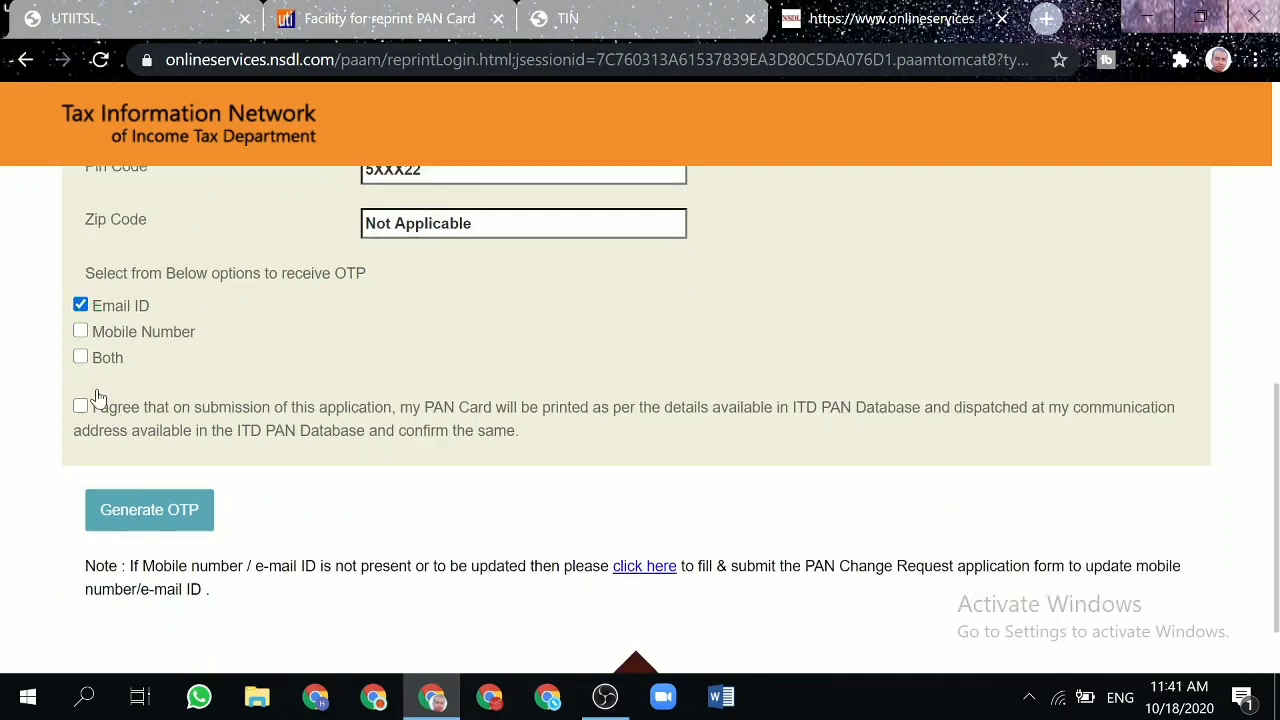
# - Choose Both for receiving the OTP and agree to the declaration on printing and dispatching the card per the ITD PAN Database
pyautogui.click(84, 360)
pyautogui.click(86, 366)
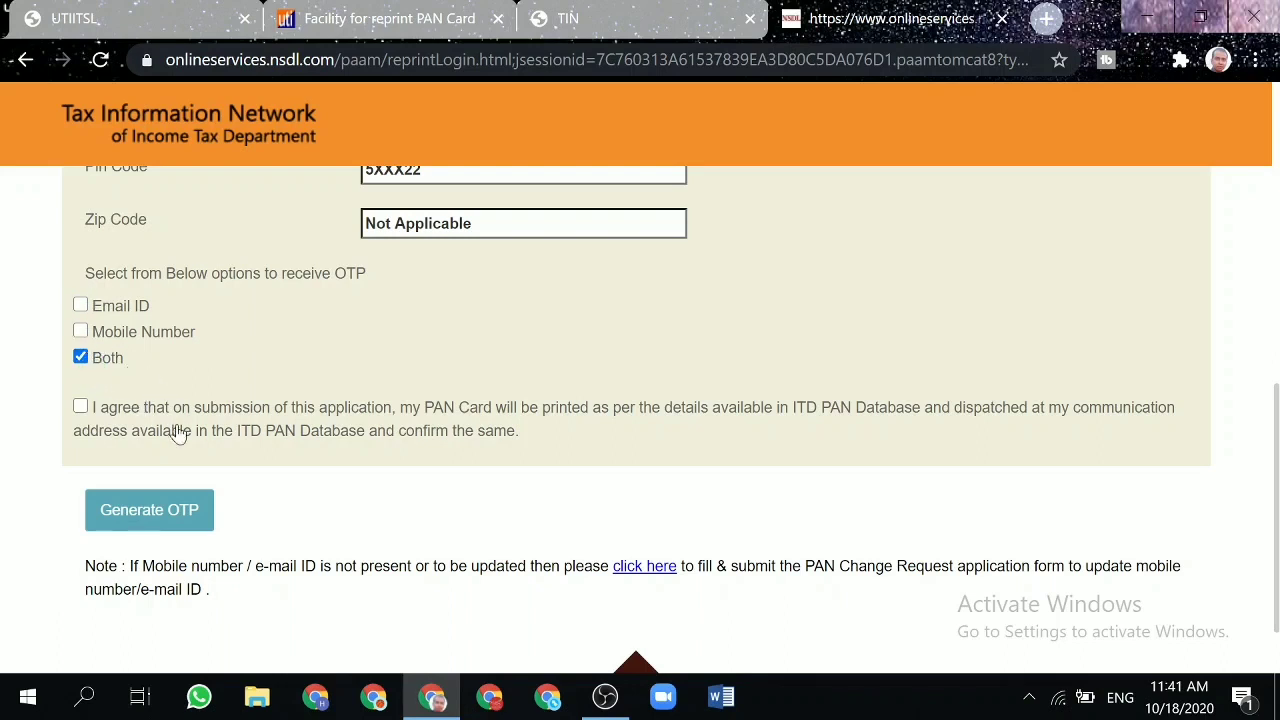
pyautogui.click(86, 360)
pyautogui.click(86, 408)
pyautogui.click(84, 407)
pyautogui.click(82, 406)
pyautogui.click(80, 406)
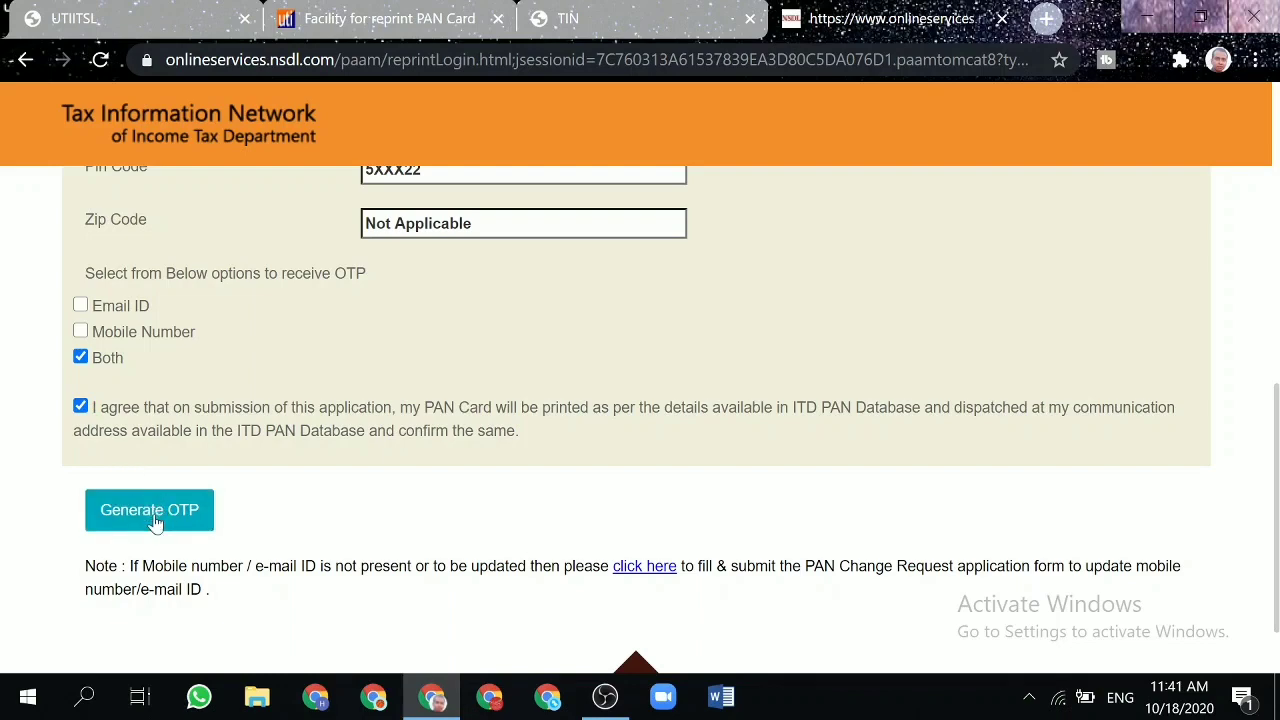
# - Generate the OTP for the reprint request, and enter and validate the received one-time password
pyautogui.click(155, 520)
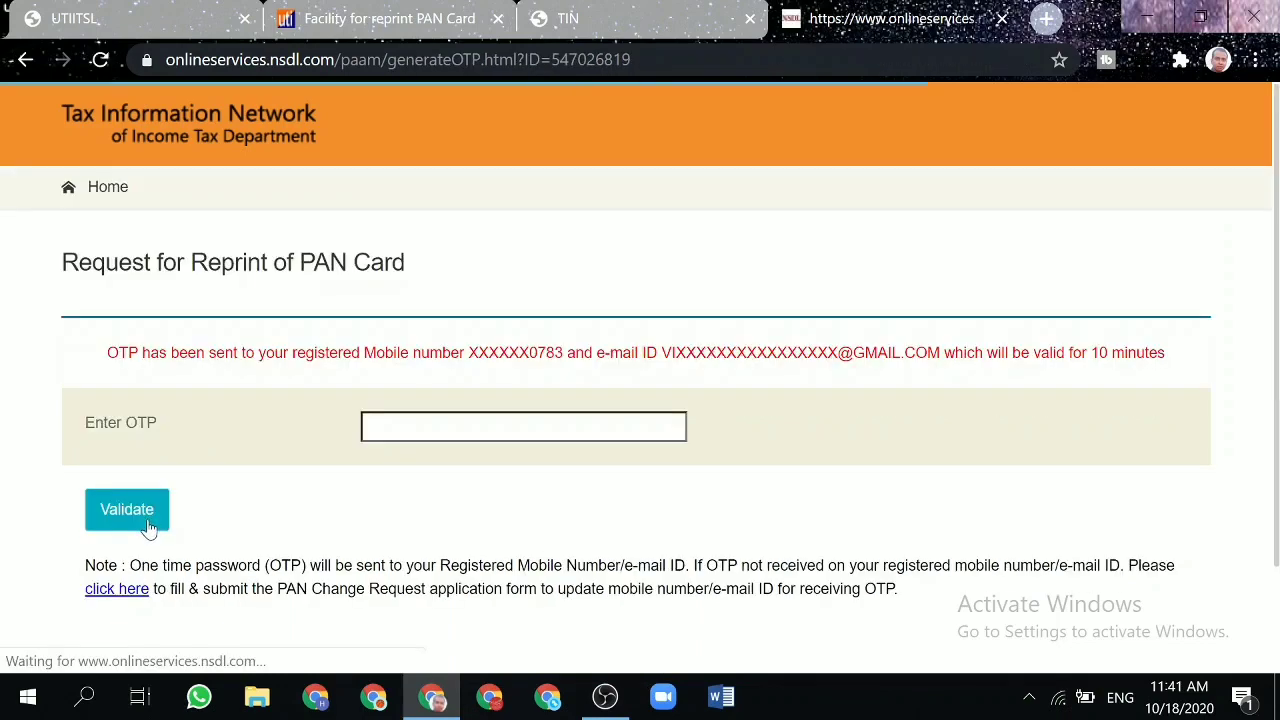
pyautogui.scroll(-2, 418, 462)
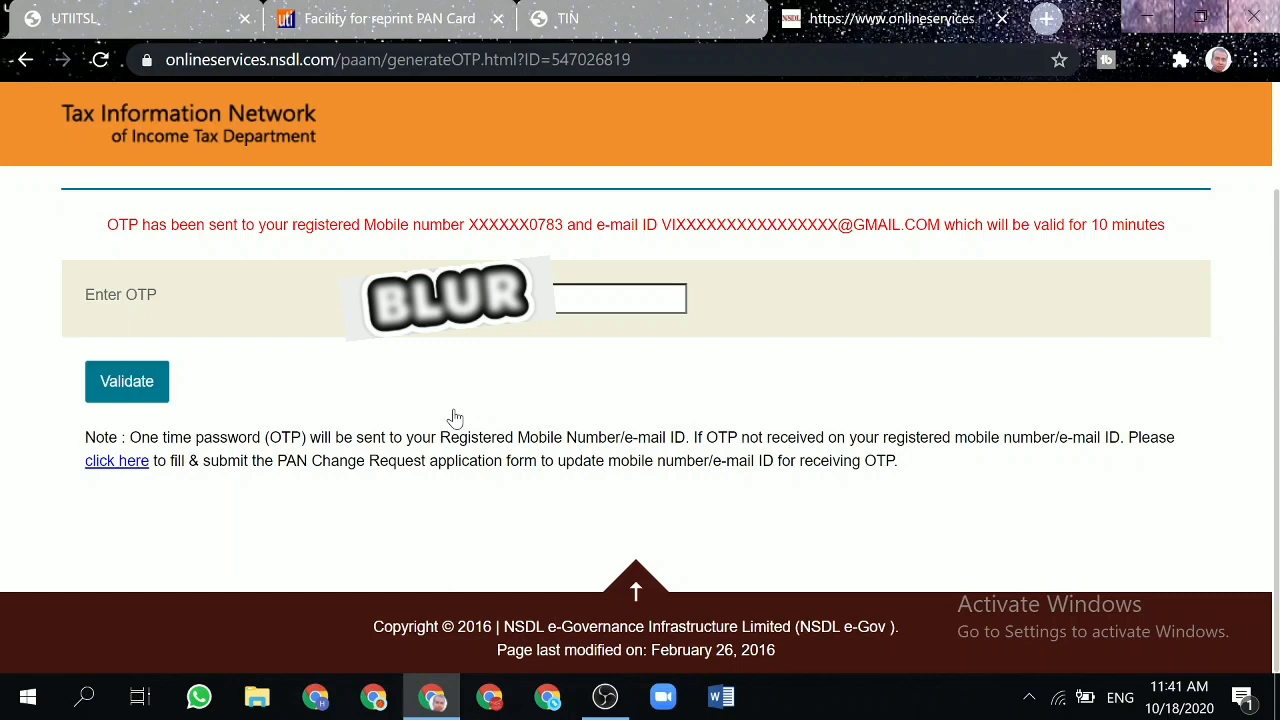
pyautogui.press('Return')
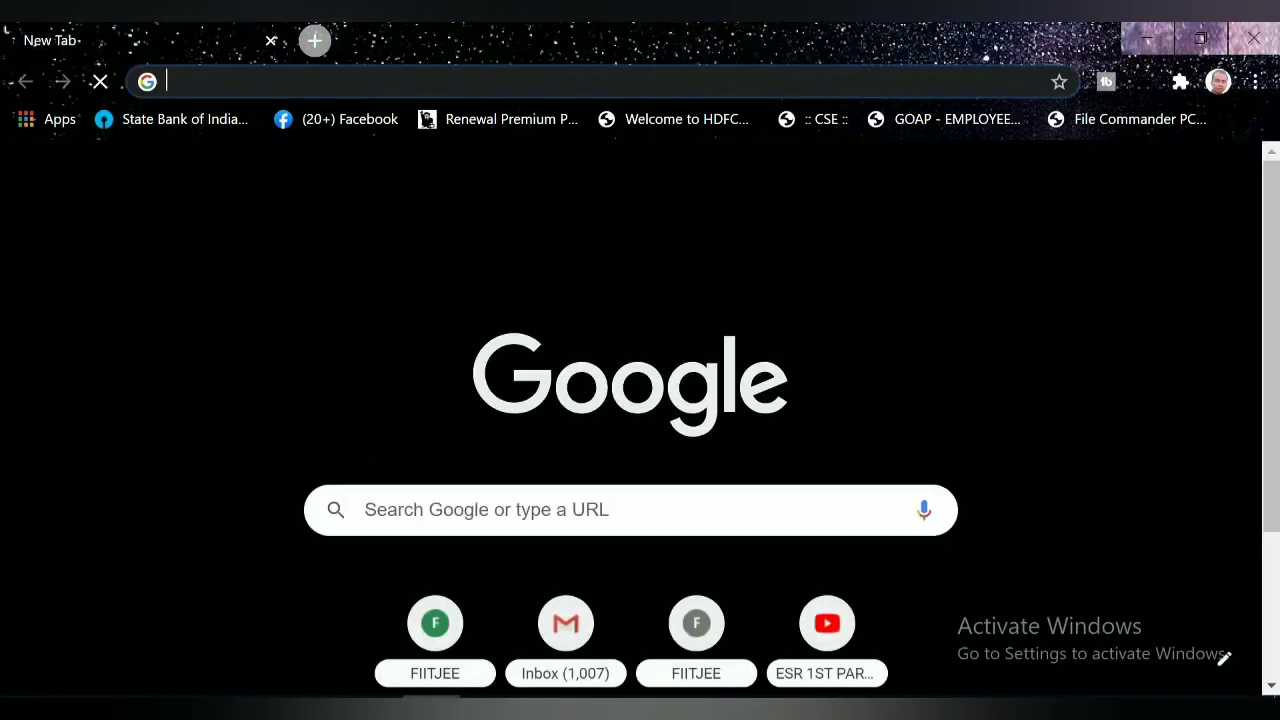
# - Search Google for "uti" and open the UTIITSL website from the results
pyautogui.click(700, 510)
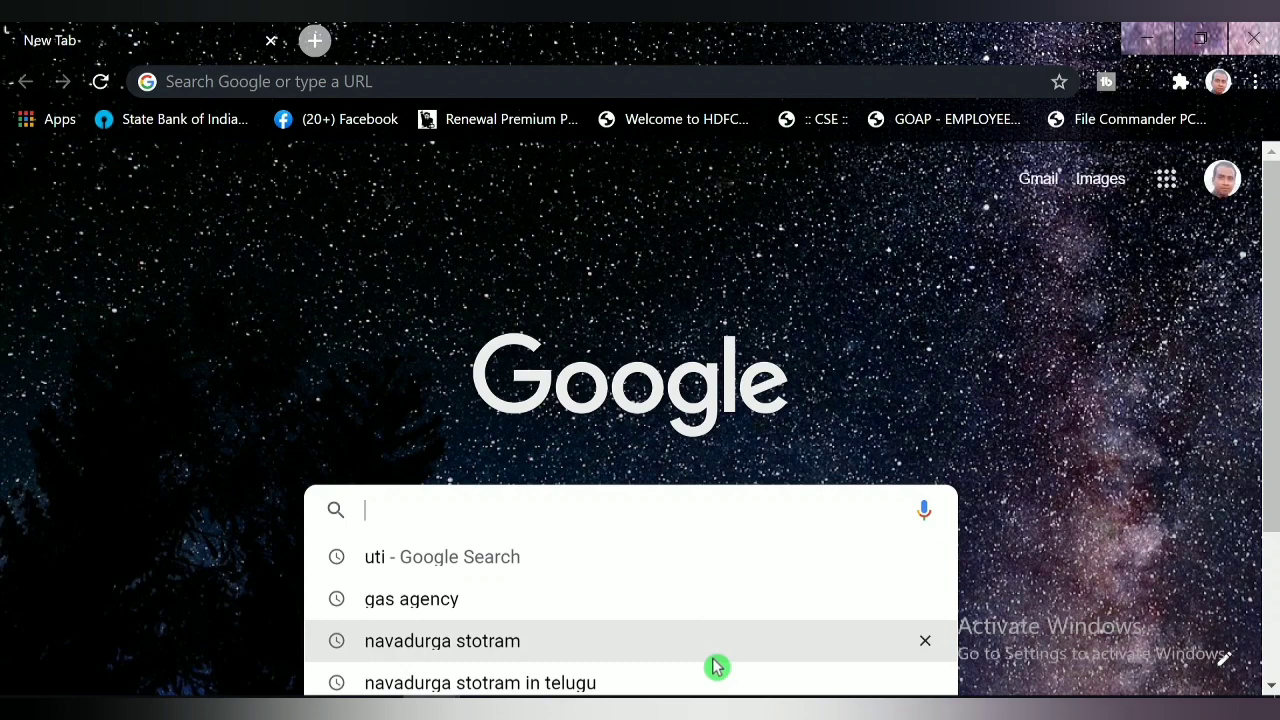
pyautogui.write('uti')
pyautogui.press('Return')
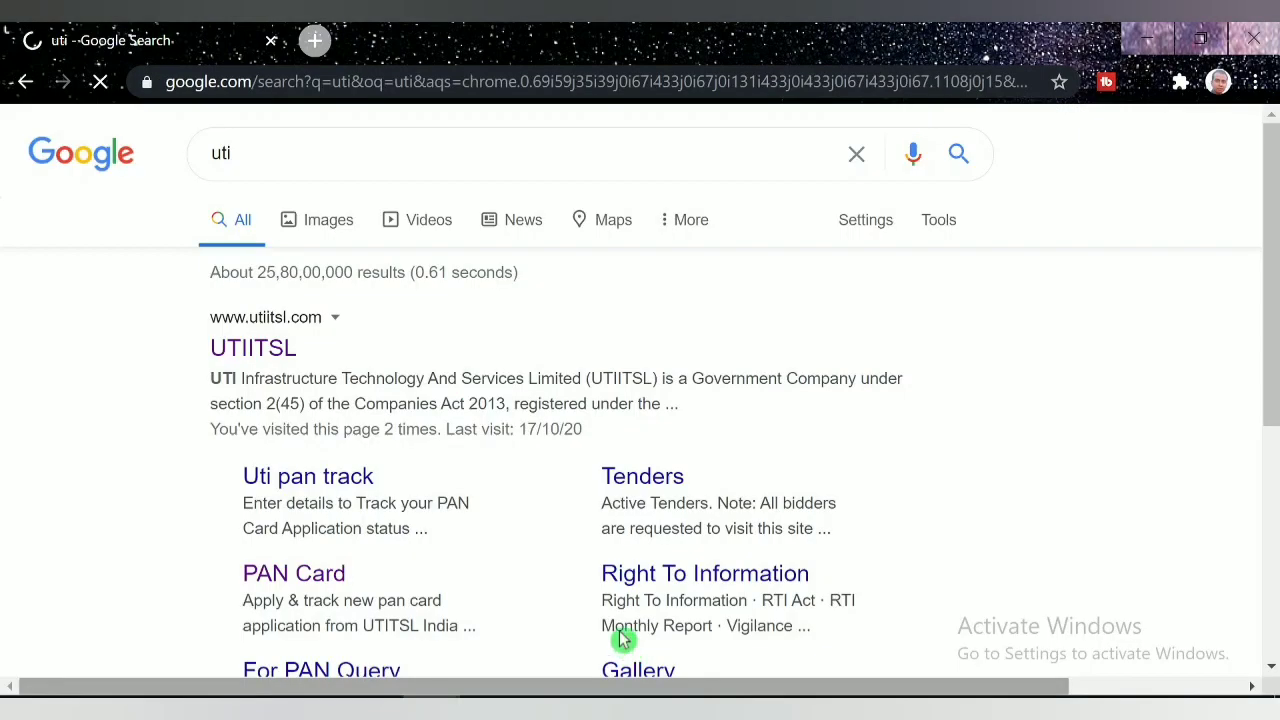
pyautogui.click(279, 345)
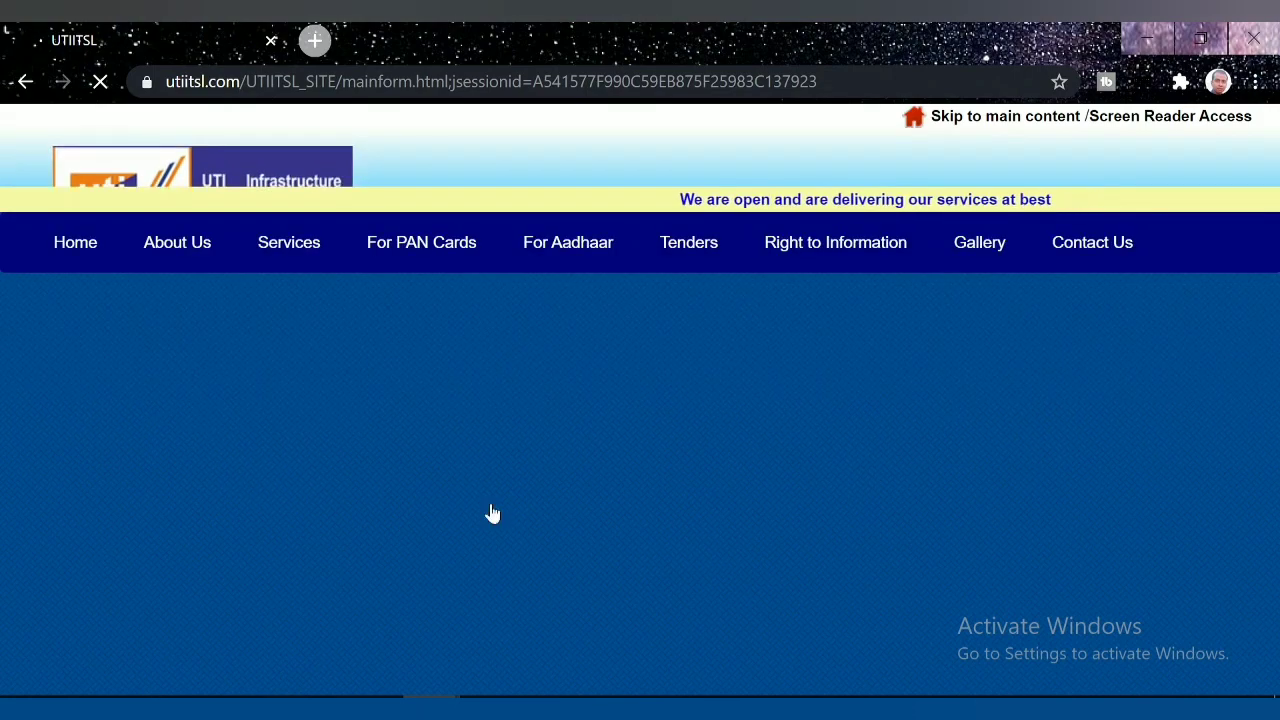
# - Open PAN Card Services from the solutions offered on the UTIITSL home page, and close the COVID-19 dispatch delay notice
pyautogui.scroll(-6, 491, 512)
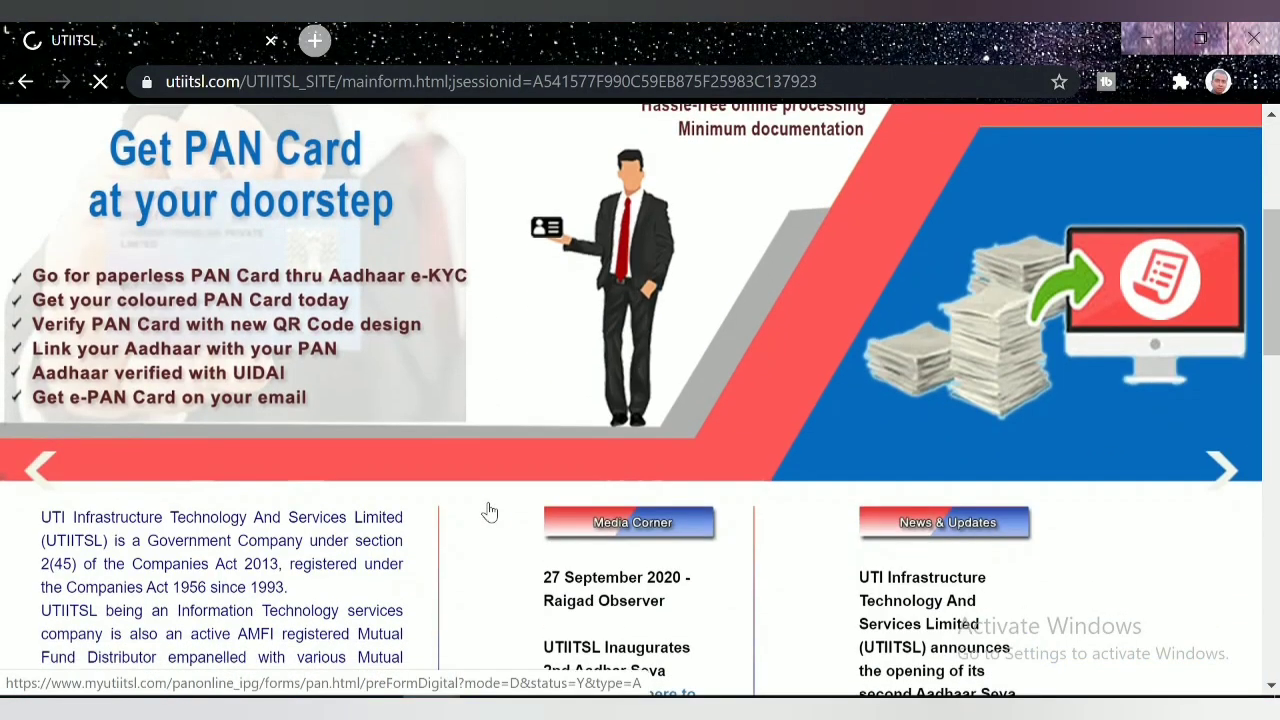
pyautogui.scroll(-7, 491, 512)
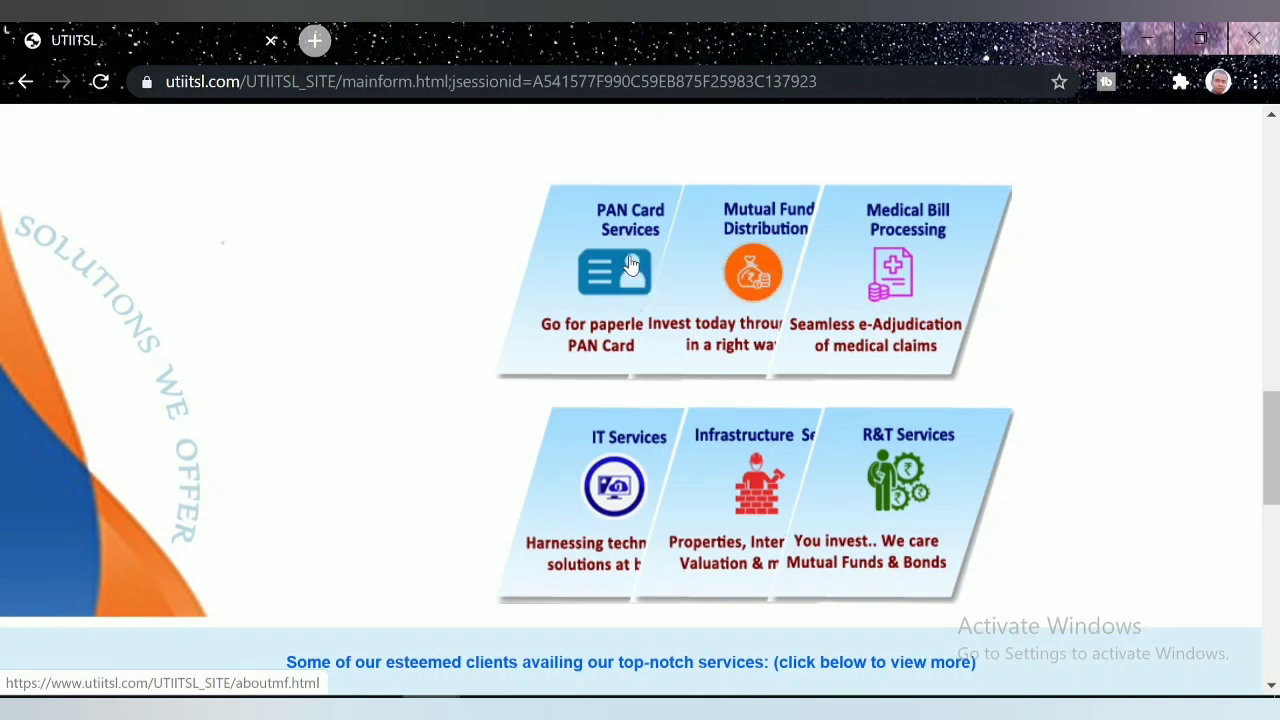
pyautogui.scroll(-1, 657, 449)
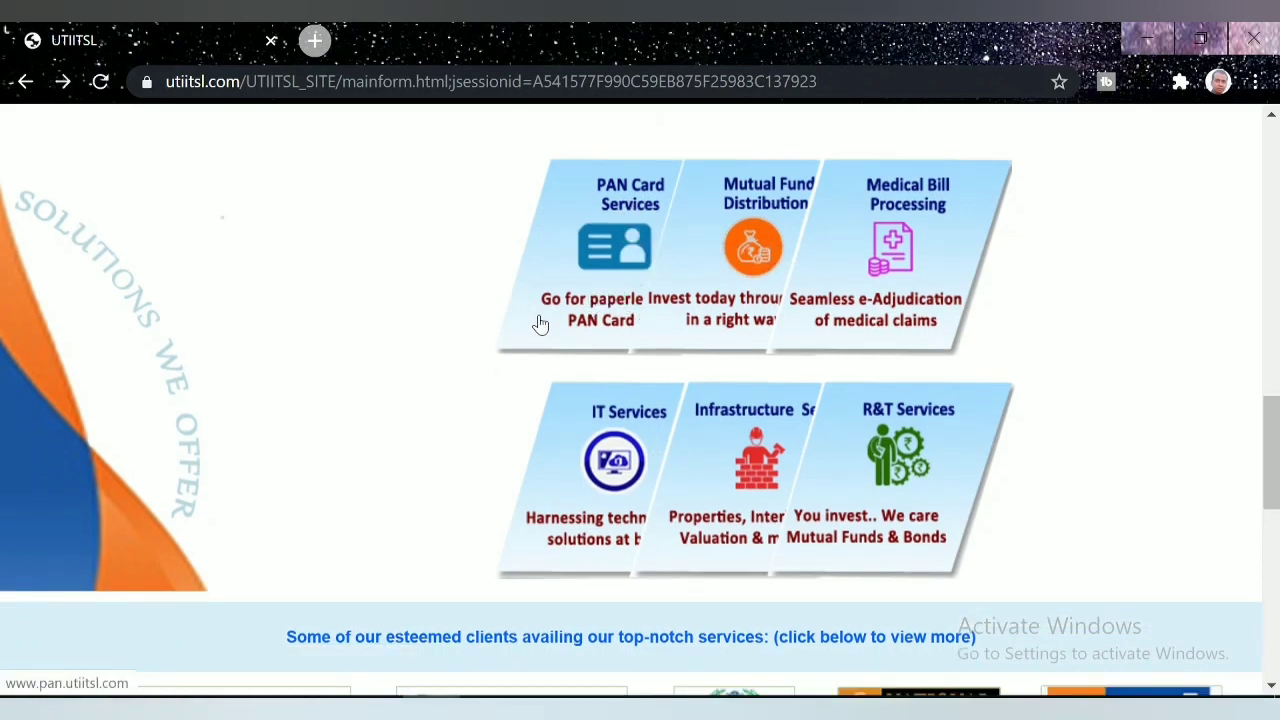
pyautogui.click(595, 291)
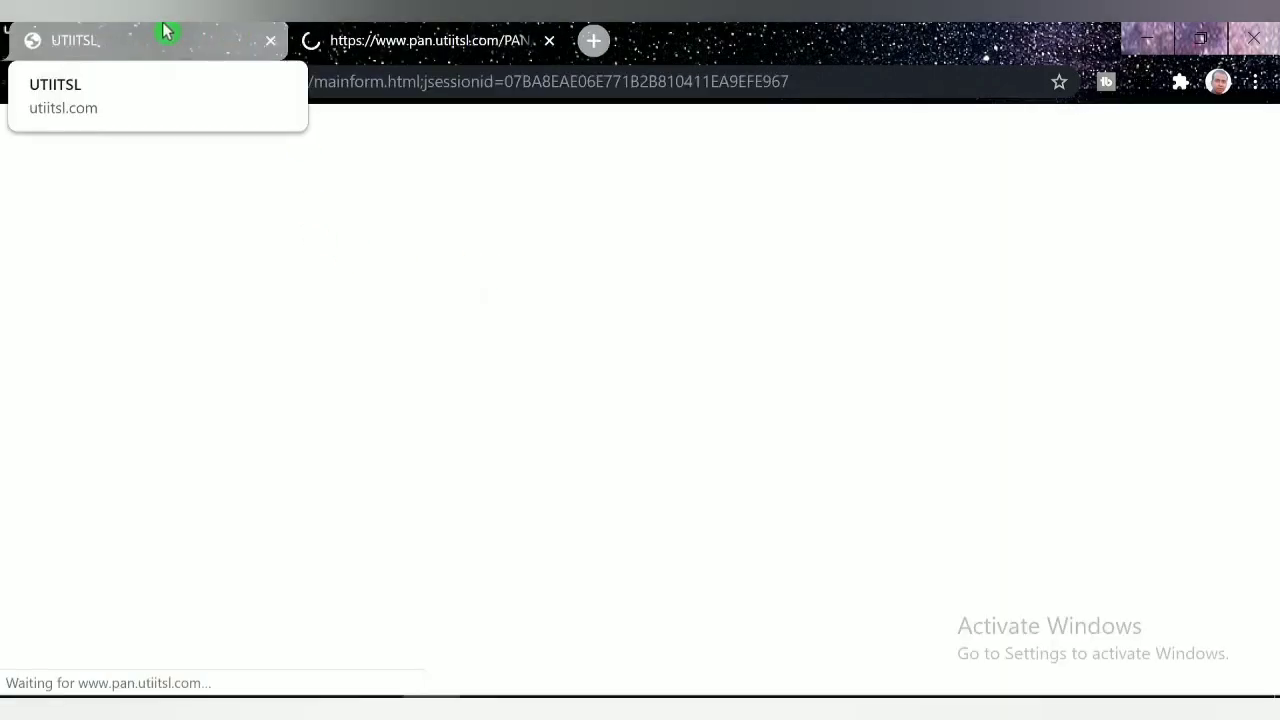
pyautogui.click(243, 46)
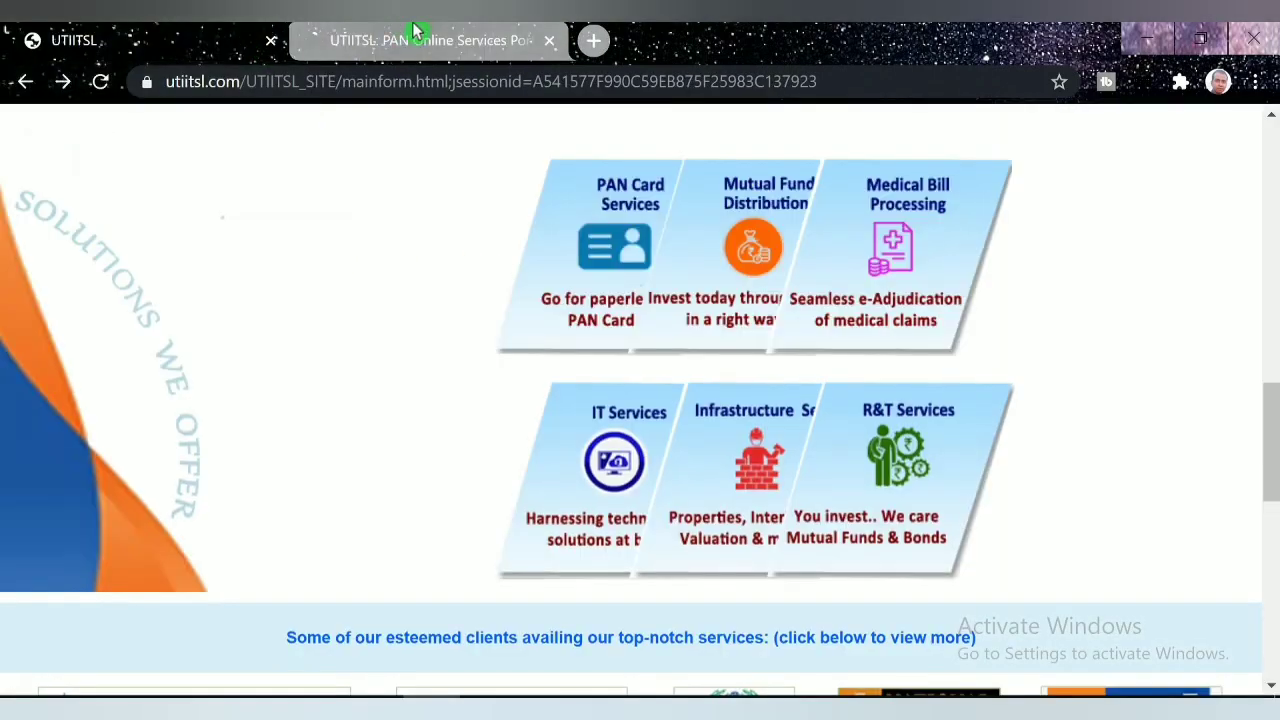
pyautogui.click(417, 40)
pyautogui.scroll(-3, 554, 570)
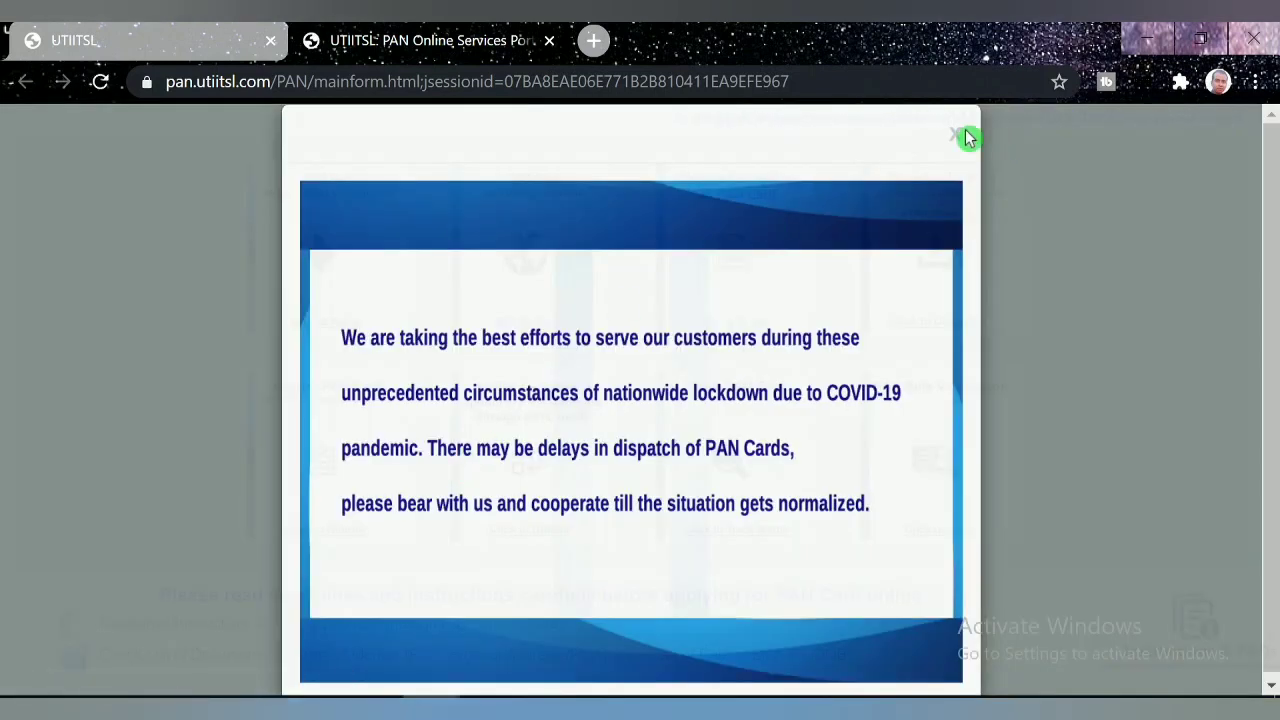
pyautogui.click(957, 131)
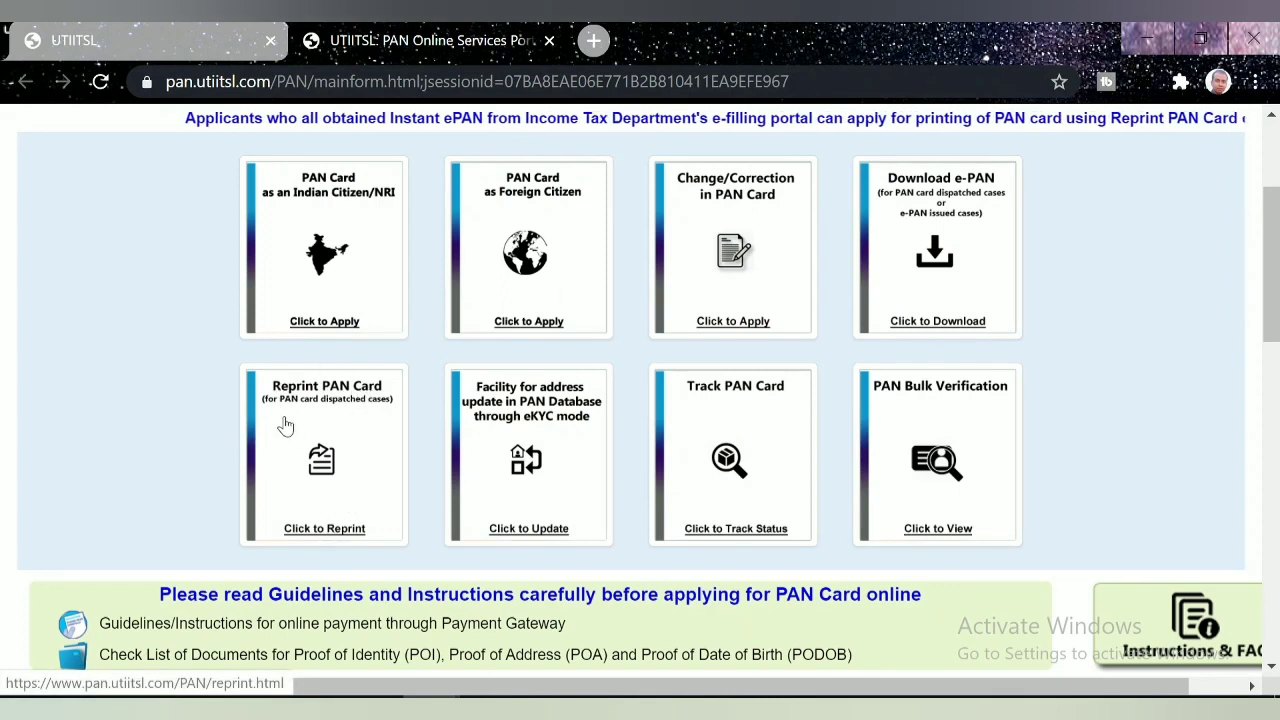
# - Open the Reprint PAN Card service on the PAN Online portal and proceed to its reprint application page
pyautogui.click(340, 529)
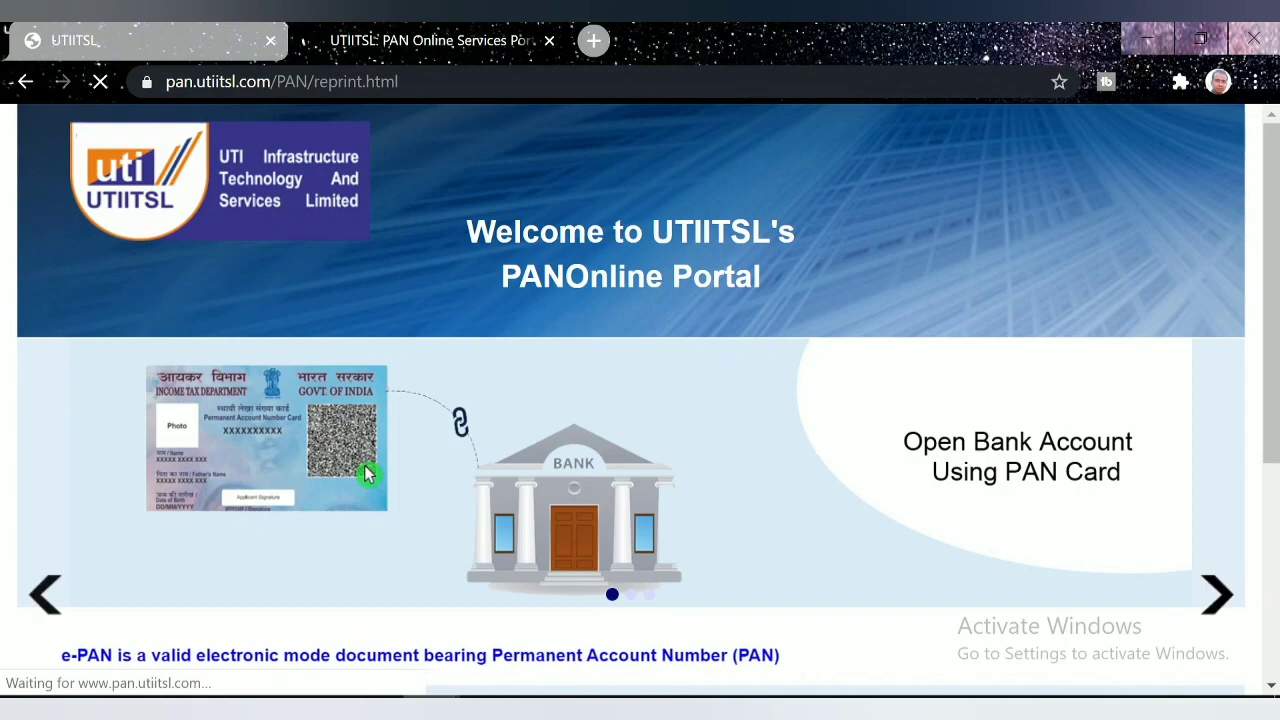
pyautogui.scroll(-1, 368, 485)
pyautogui.scroll(-2, 368, 491)
pyautogui.scroll(-1, 371, 491)
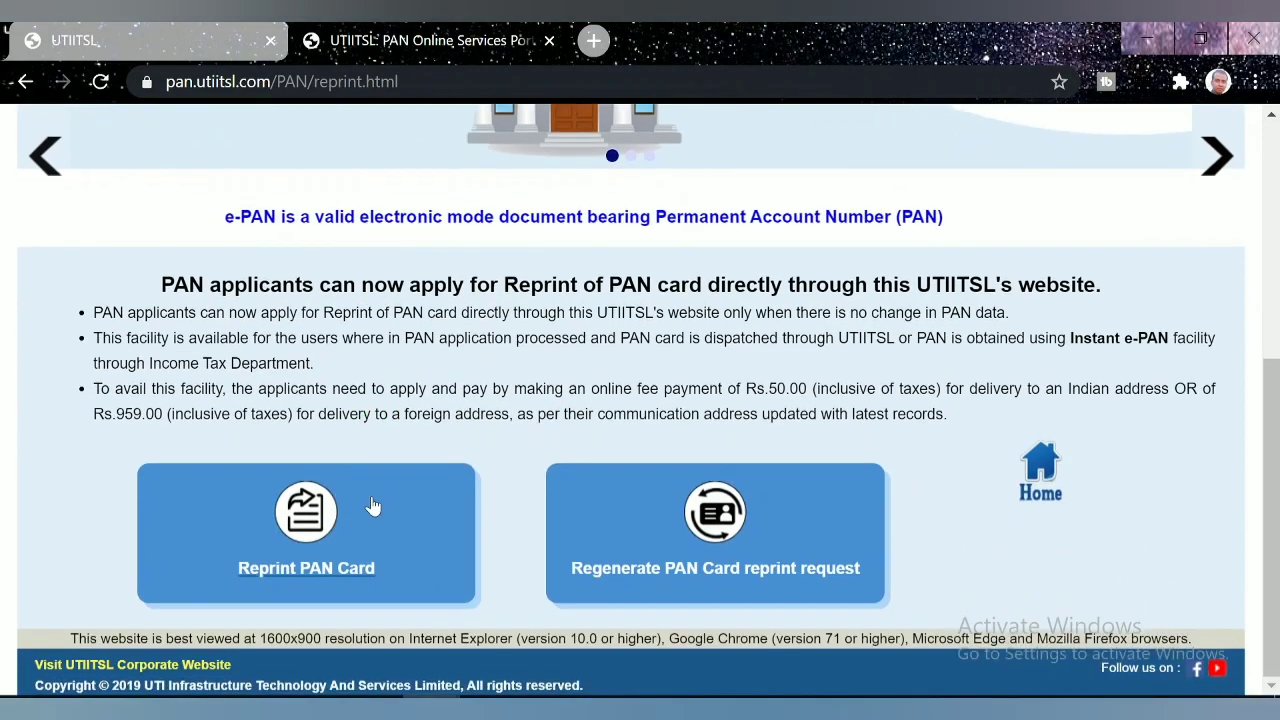
pyautogui.click(305, 569)
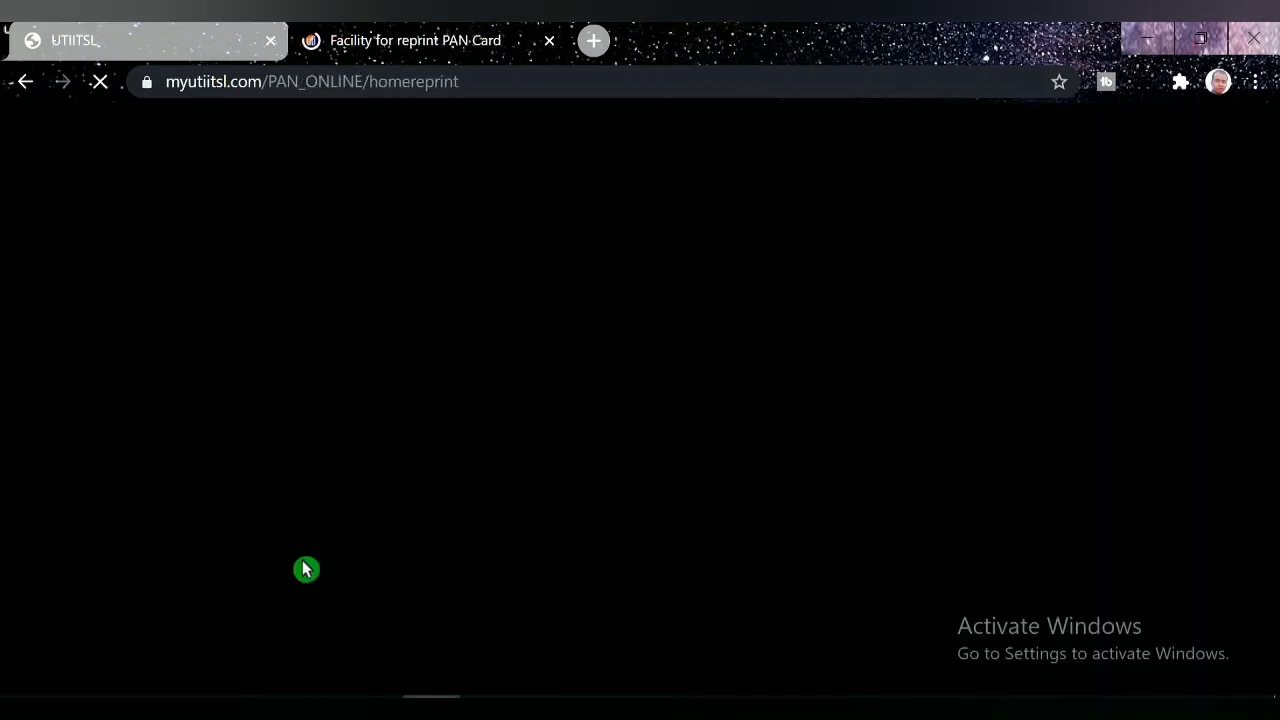